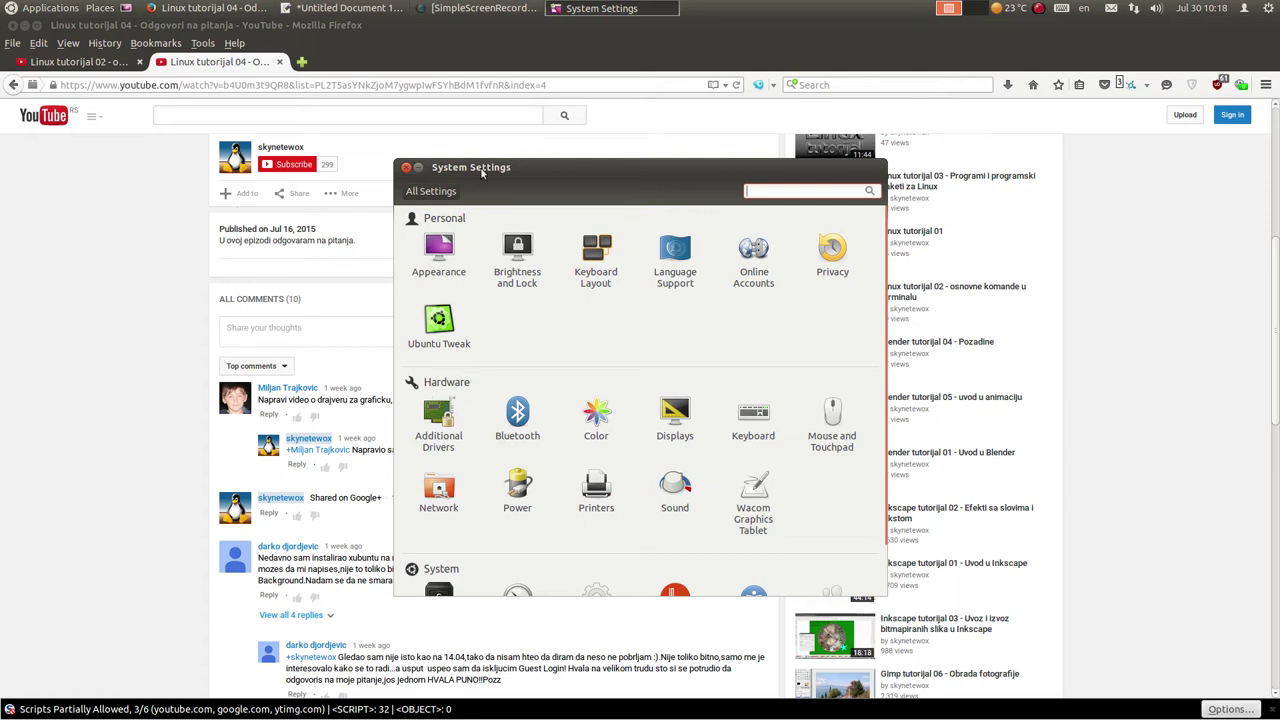
Step: Compare the 331-updates and version 304 NVIDIA drivers, then close Additional Drivers without changing anything
{"action": "left_click", "coordinate": [436, 413]}
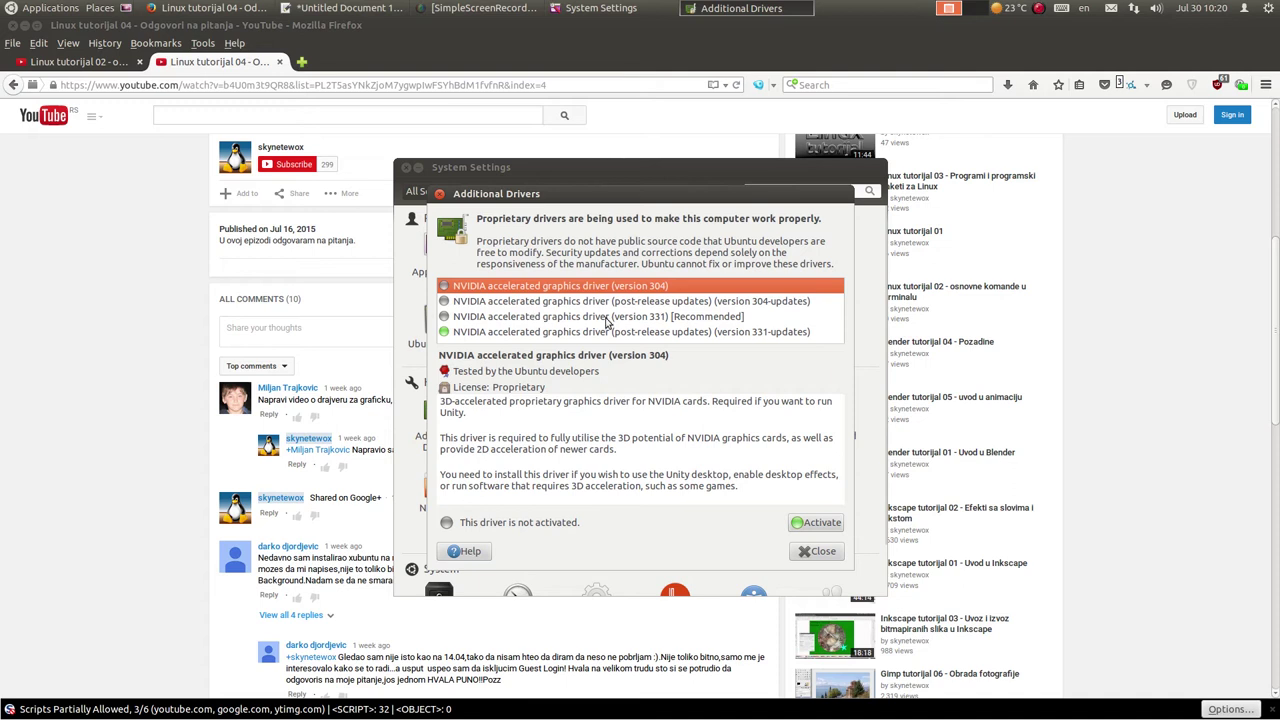
{"action": "left_click", "coordinate": [445, 332]}
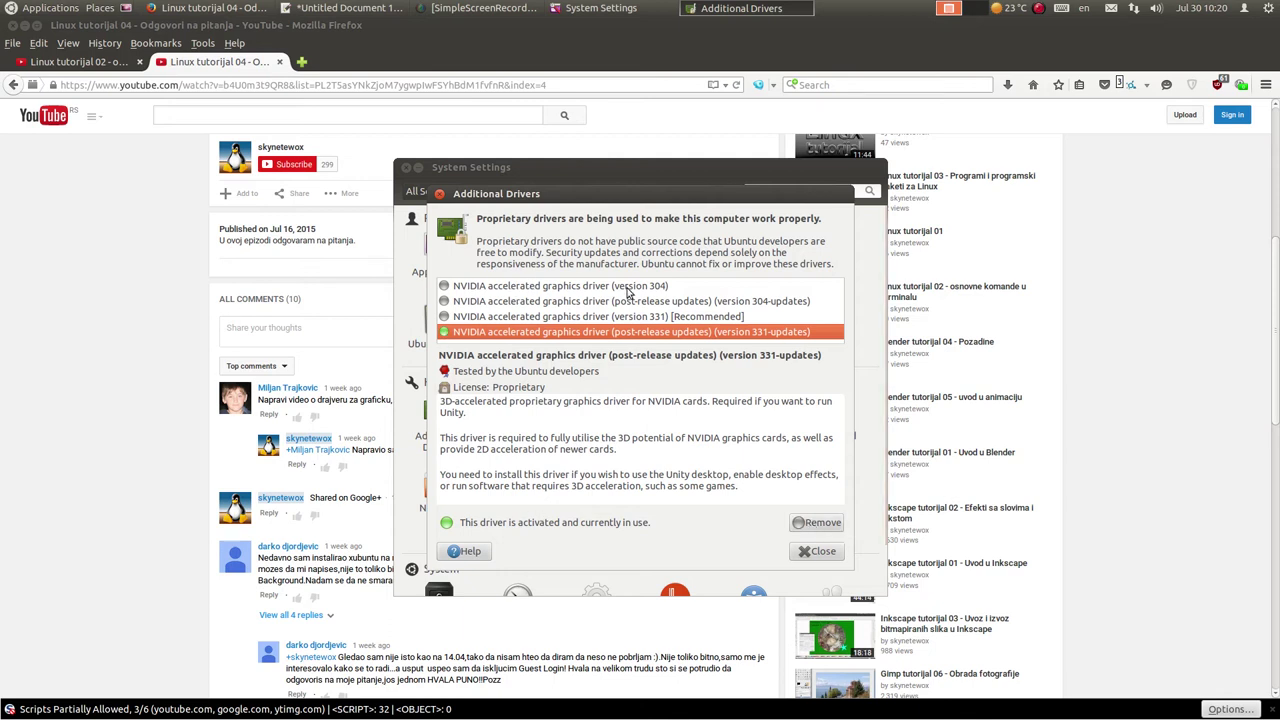
{"action": "left_click", "coordinate": [595, 286]}
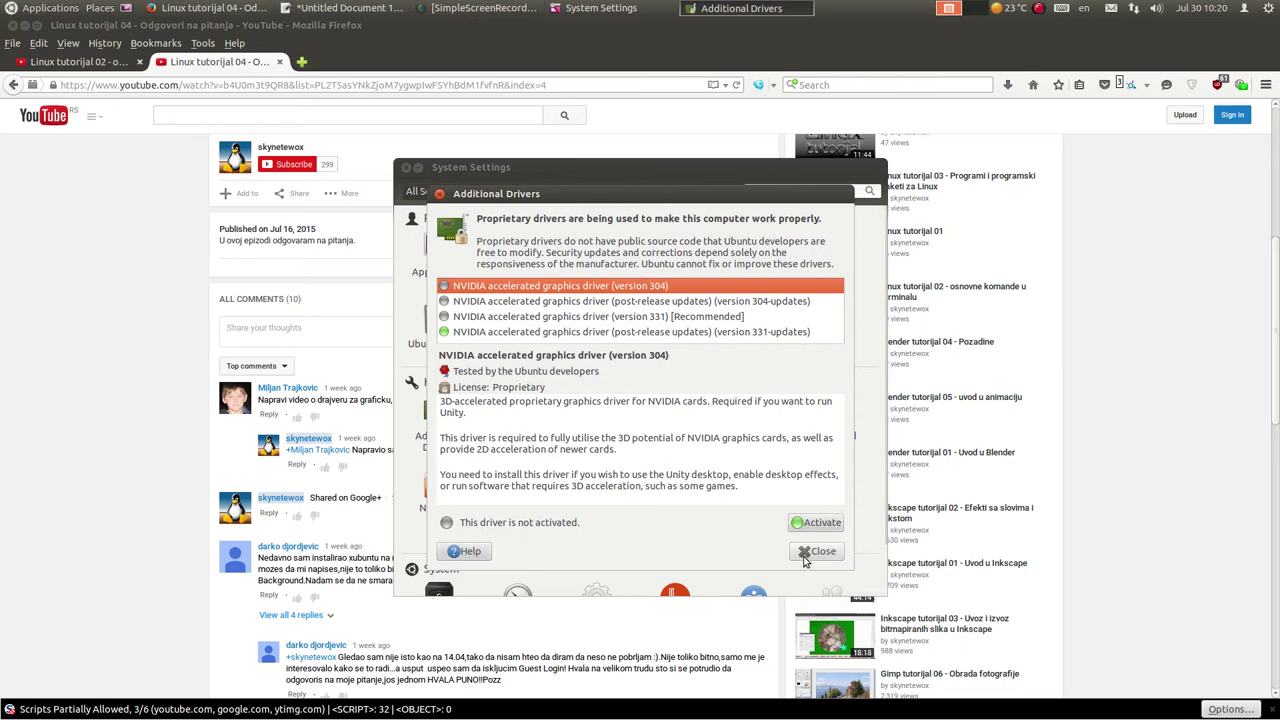
{"action": "left_click", "coordinate": [806, 556]}
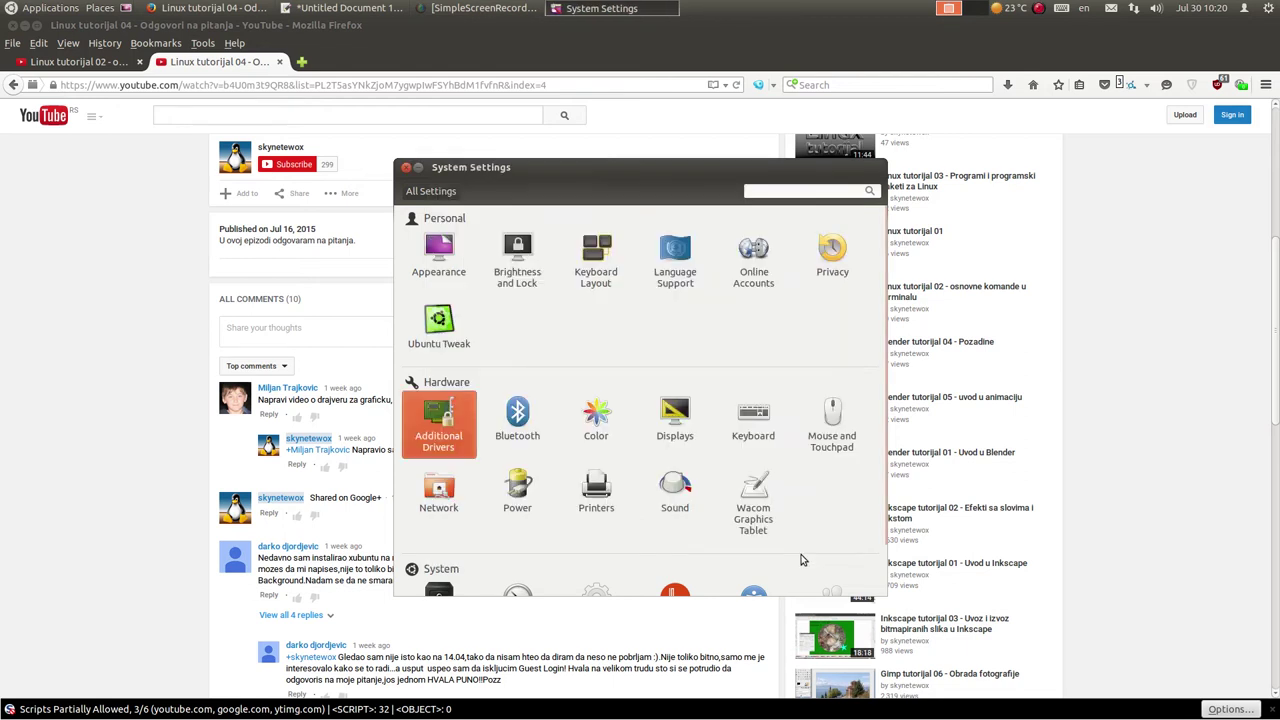
Step: Close System Settings and the 'Linux tutorijal 04' tab, then launch a Terminal from Applications > Accessories
{"action": "left_click", "coordinate": [406, 170]}
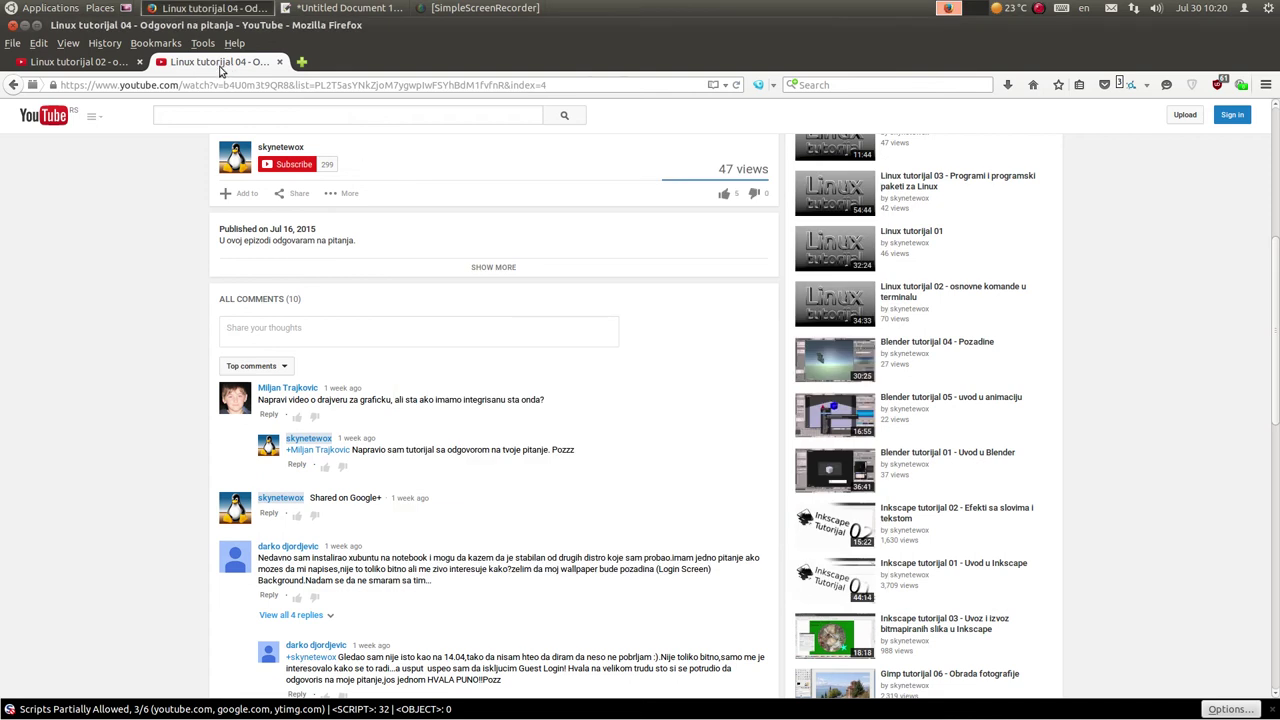
{"action": "left_click", "coordinate": [279, 62]}
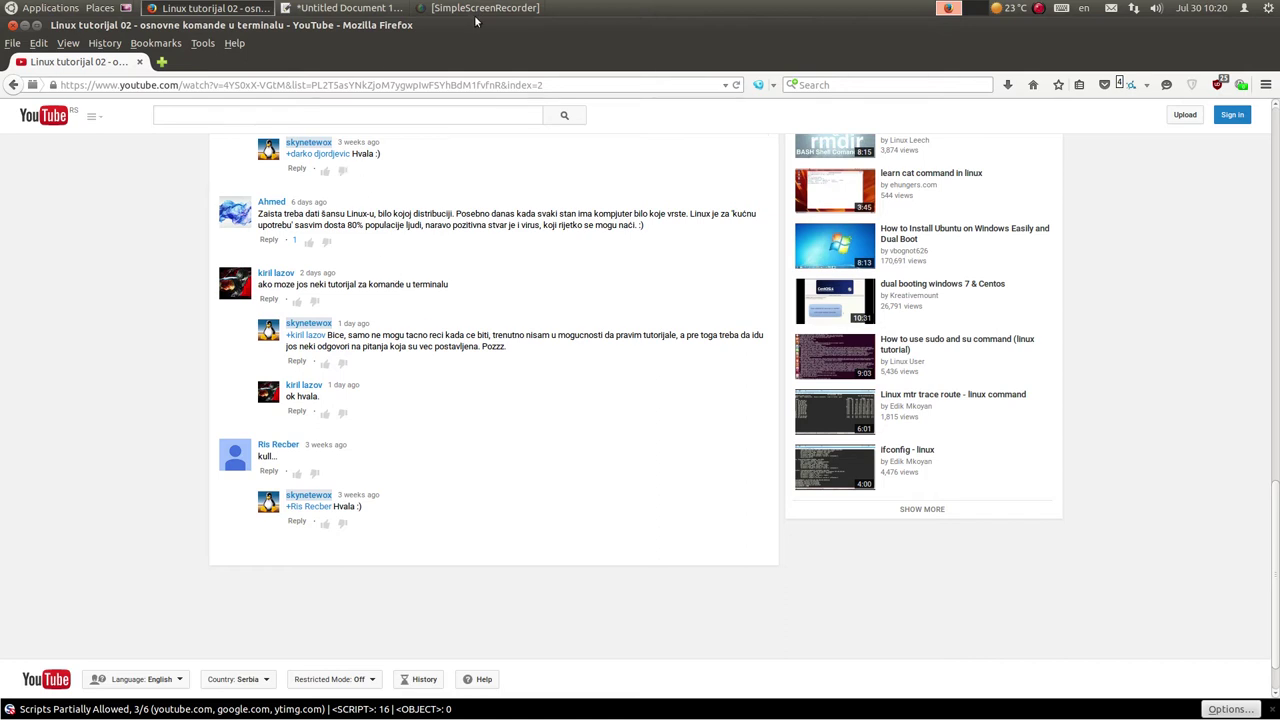
{"action": "left_click", "coordinate": [12, 12]}
{"action": "mouse_move", "coordinate": [27, 28]}
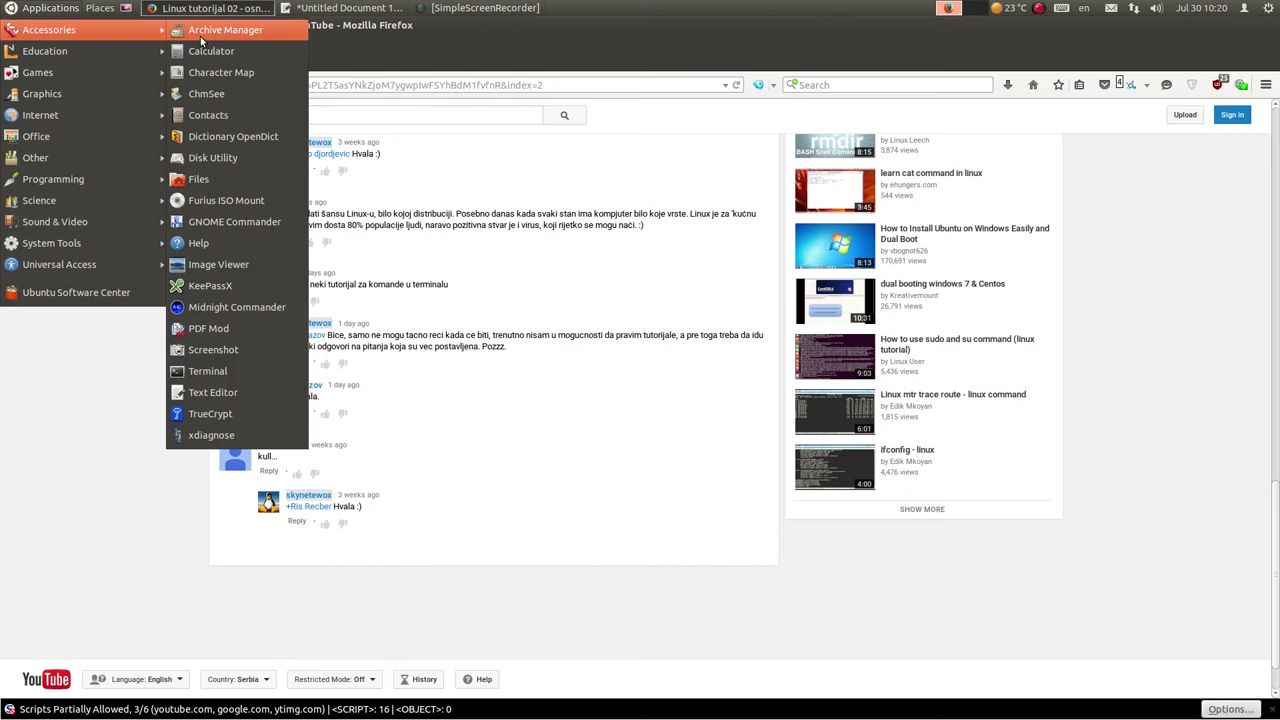
{"action": "left_click", "coordinate": [207, 372]}
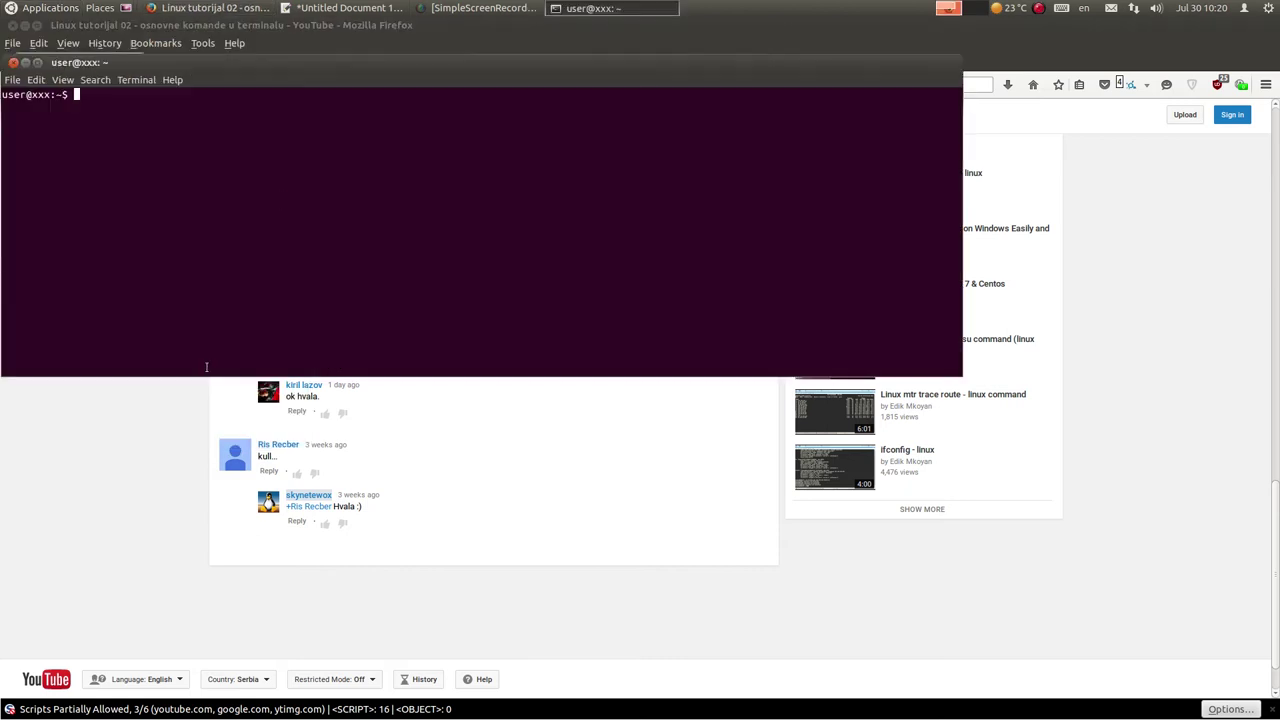
Step: Maximize the terminal and ping 10.10.10.101 continuously until stopping it with Ctrl+C
{"action": "left_click", "coordinate": [38, 62]}
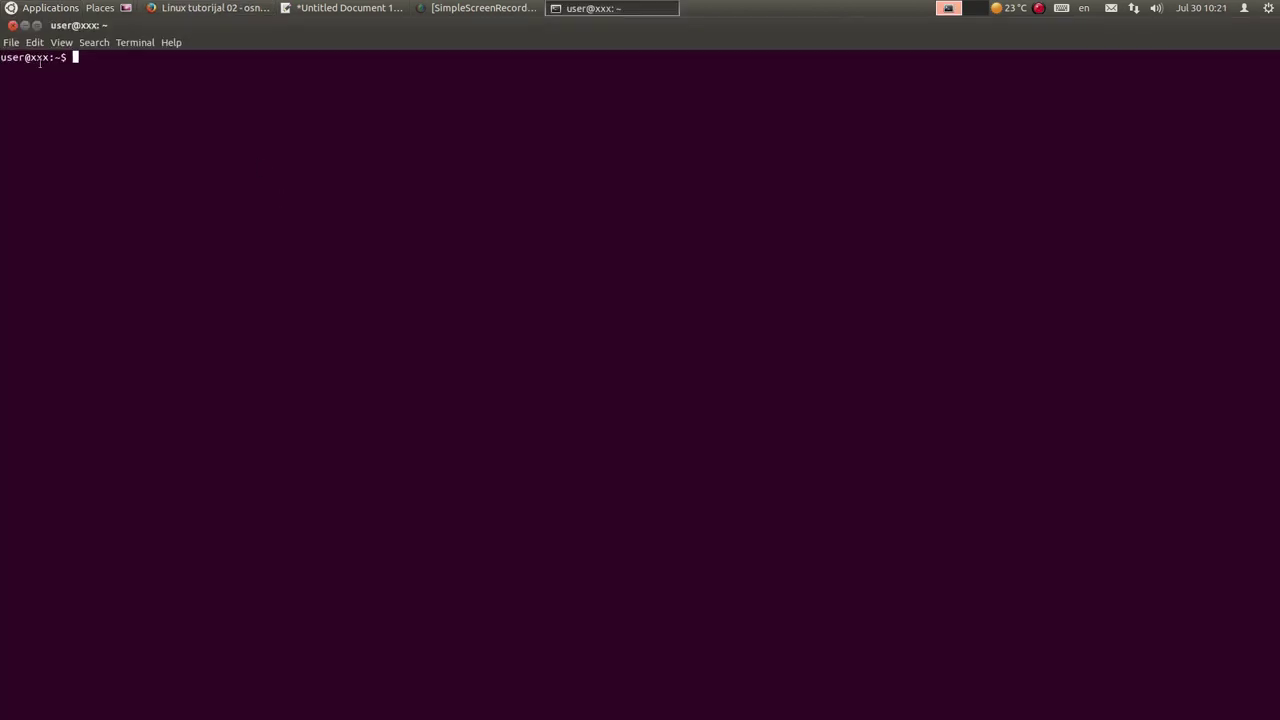
{"action": "type", "text": "ping 10.10.10.101"}
{"action": "key", "text": "Return"}
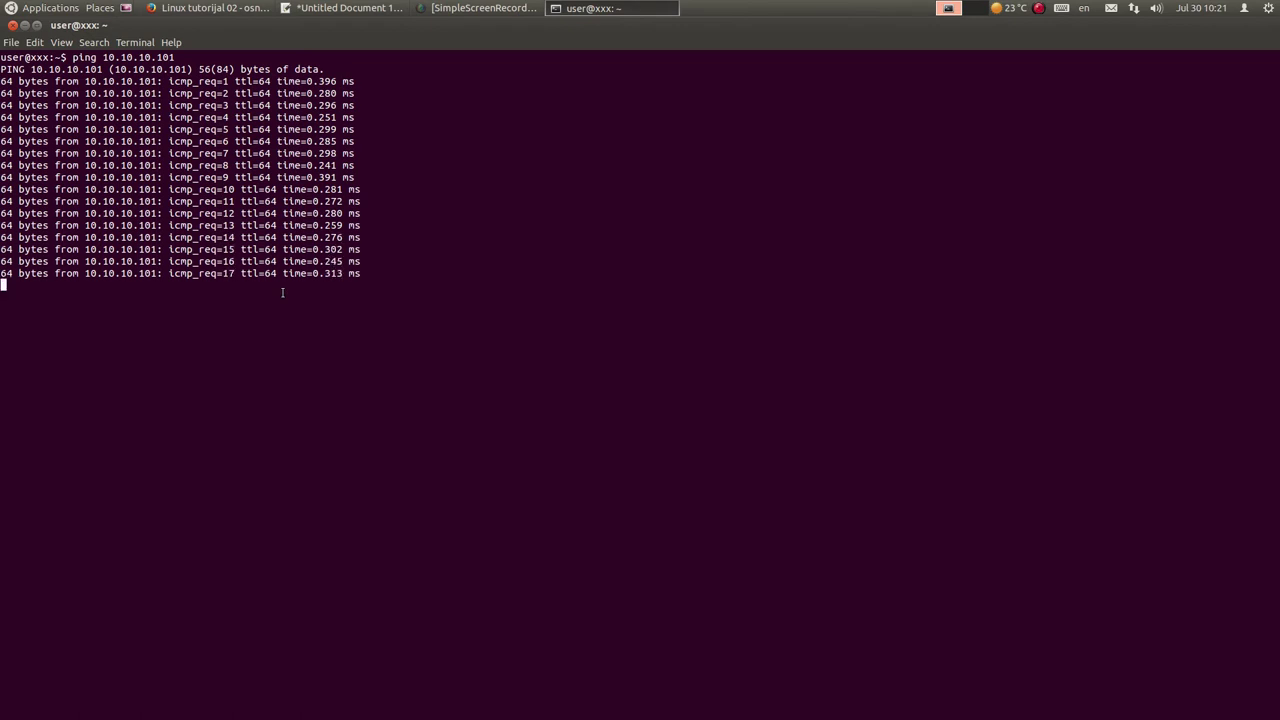
{"action": "key", "text": "ctrl+c"}
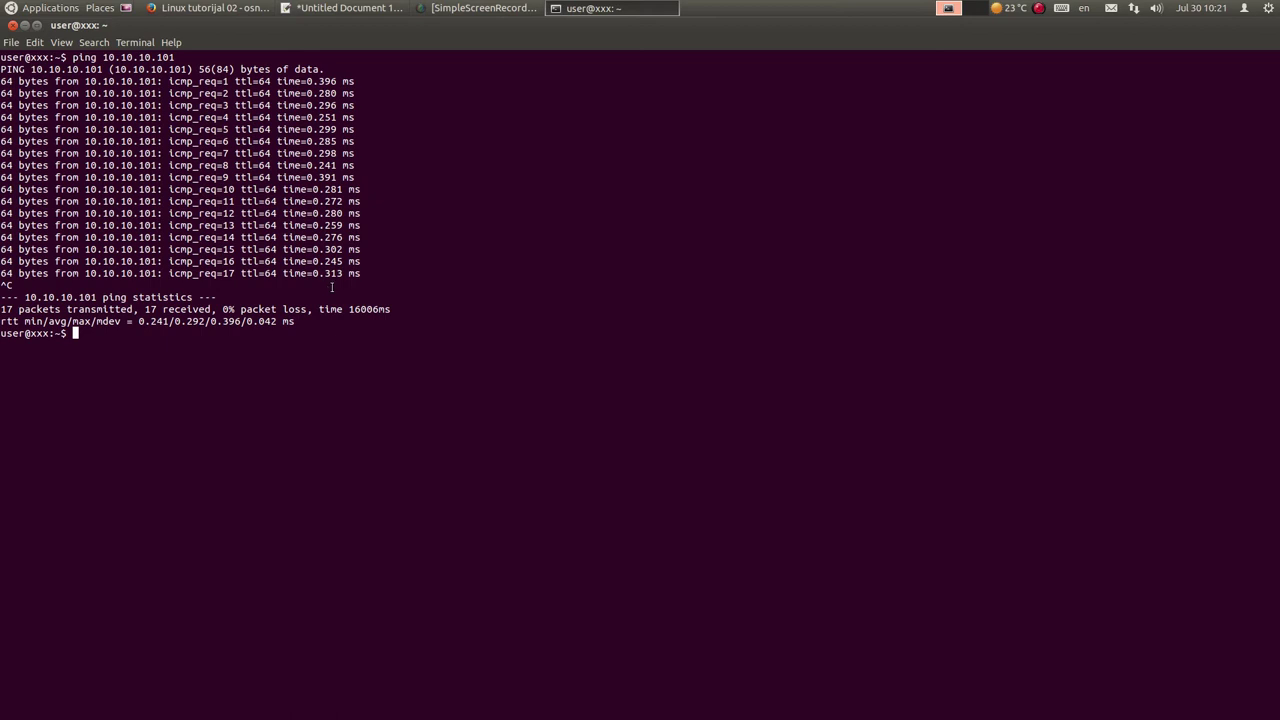
Step: Highlight the packets transmitted statistics and the icmp reply lines in the ping output
{"action": "left_click_drag", "start_coordinate": [5, 309], "coordinate": [114, 309]}
{"action": "left_click", "coordinate": [111, 309]}
{"action": "left_click_drag", "start_coordinate": [3, 309], "coordinate": [363, 309]}
{"action": "left_click", "coordinate": [113, 309]}
{"action": "left_click", "coordinate": [362, 309]}
{"action": "left_click_drag", "start_coordinate": [38, 81], "coordinate": [337, 83]}
{"action": "left_click_drag", "start_coordinate": [133, 125], "coordinate": [350, 128]}
{"action": "left_click", "coordinate": [302, 358]}
Step: Run ping -c 3 10.10.10.101 to send exactly three packets, then recall the command for editing
{"action": "type", "text": "ping -c 3 10.10.10.101"}
{"action": "key", "text": "Return"}
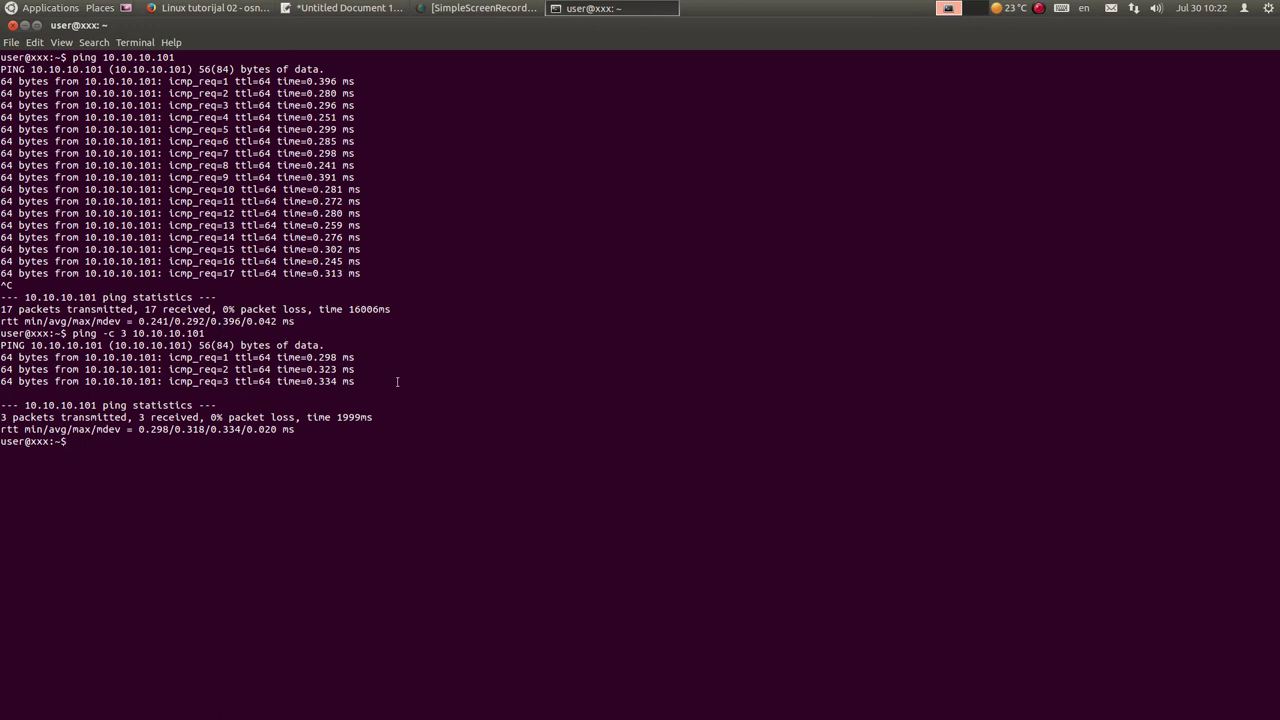
{"action": "key", "text": "Up"}
{"action": "key", "text": "BackSpace"}
{"action": "key", "text": "BackSpace"}
{"action": "key", "text": "BackSpace"}
{"action": "key", "text": "BackSpace"}
{"action": "key", "text": "BackSpace"}
{"action": "key", "text": "BackSpace"}
{"action": "key", "text": "BackSpace"}
{"action": "key", "text": "BackSpace"}
{"action": "key", "text": "BackSpace"}
{"action": "key", "text": "BackSpace"}
{"action": "key", "text": "BackSpace"}
{"action": "key", "text": "BackSpace"}
{"action": "type", "text": "www.google.com"}
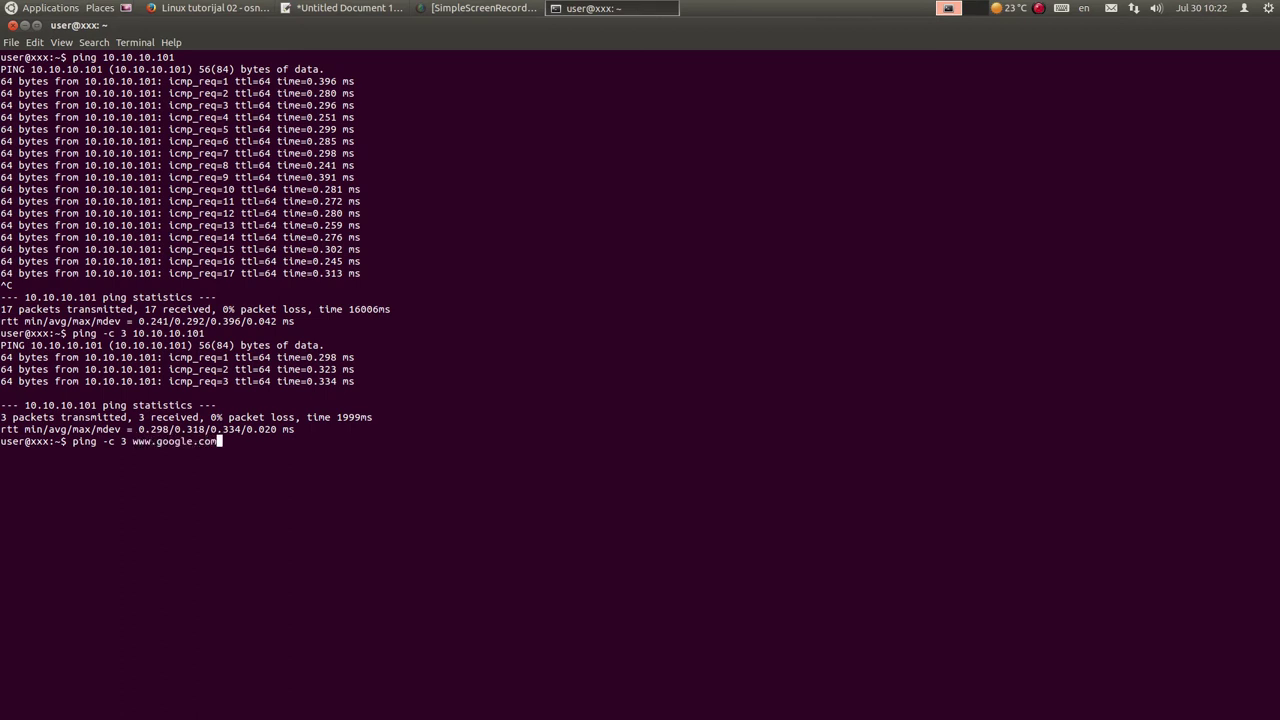
{"action": "key", "text": "Return"}
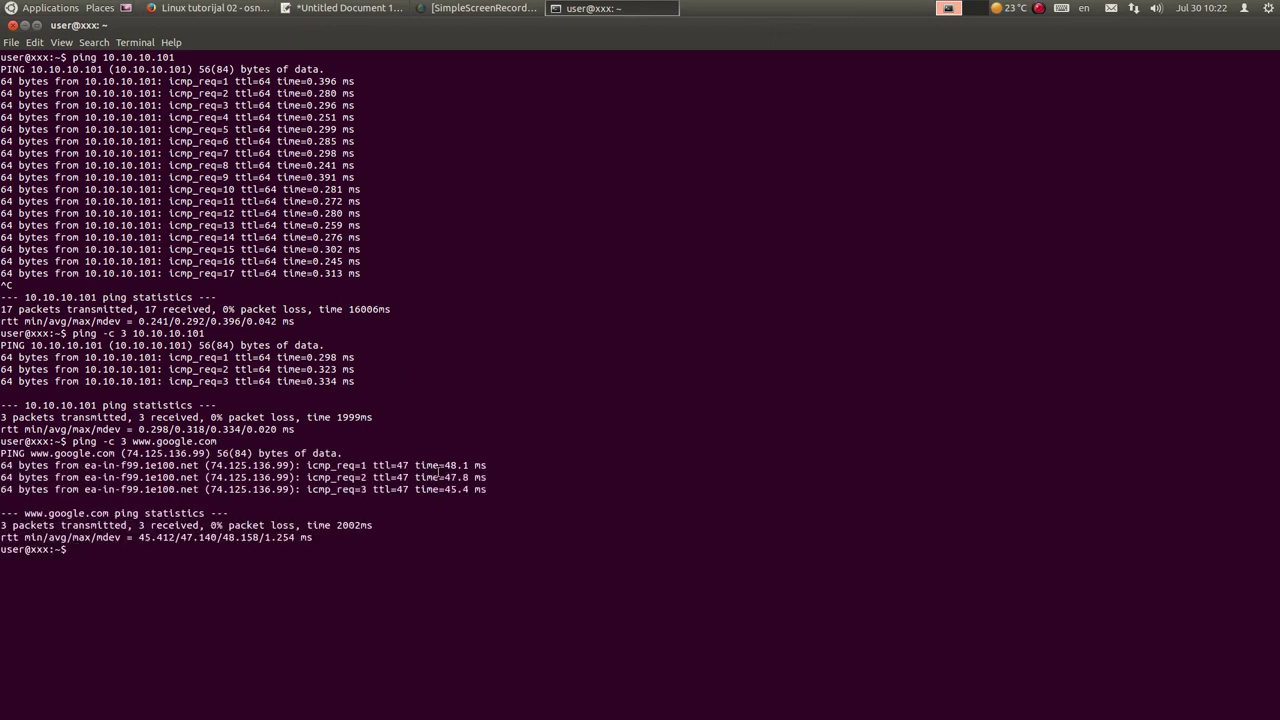
{"action": "mouse_move", "coordinate": [438, 466]}
{"action": "left_mouse_down"}
{"action": "mouse_move", "coordinate": [481, 466]}
{"action": "mouse_move", "coordinate": [443, 468]}
{"action": "left_mouse_up"}
{"action": "left_click_drag", "start_coordinate": [433, 478], "coordinate": [490, 489]}
{"action": "left_click", "coordinate": [490, 489]}
Step: Run ping --help and highlight the four usage lines of its options summary
{"action": "type", "text": "ping --help"}
{"action": "key", "text": "Return"}
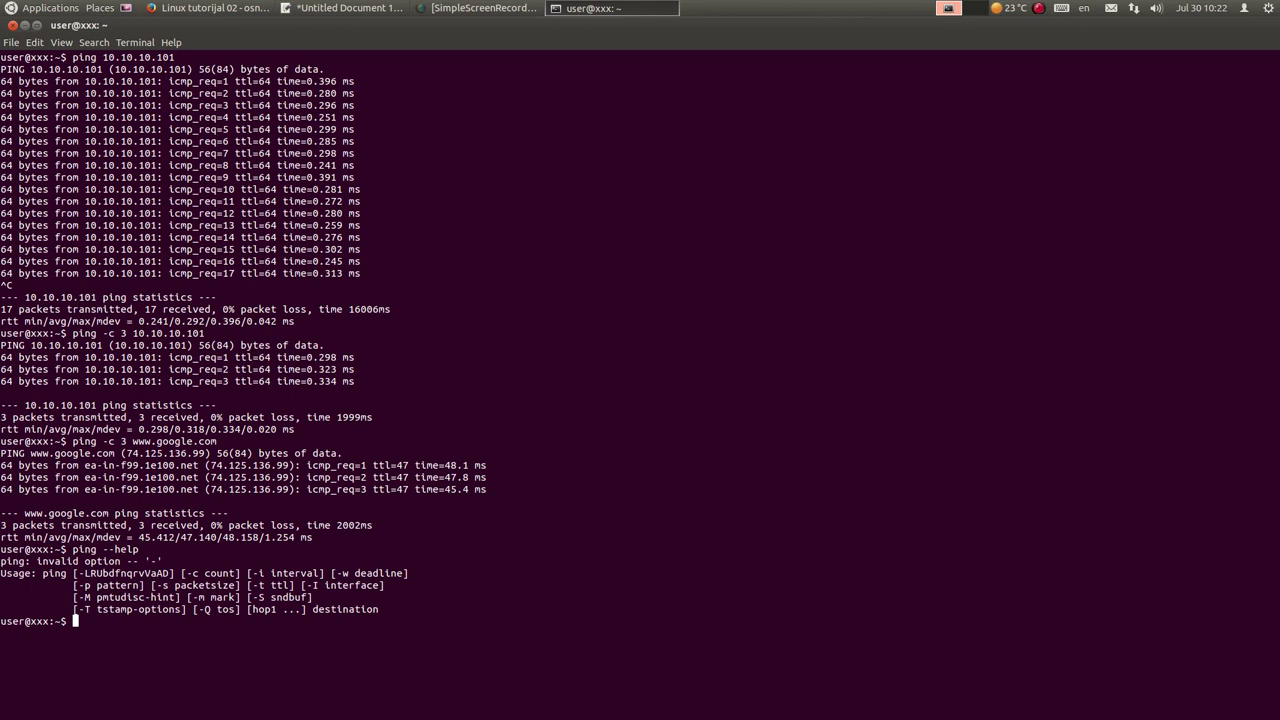
{"action": "left_click_drag", "start_coordinate": [2, 573], "coordinate": [398, 609]}
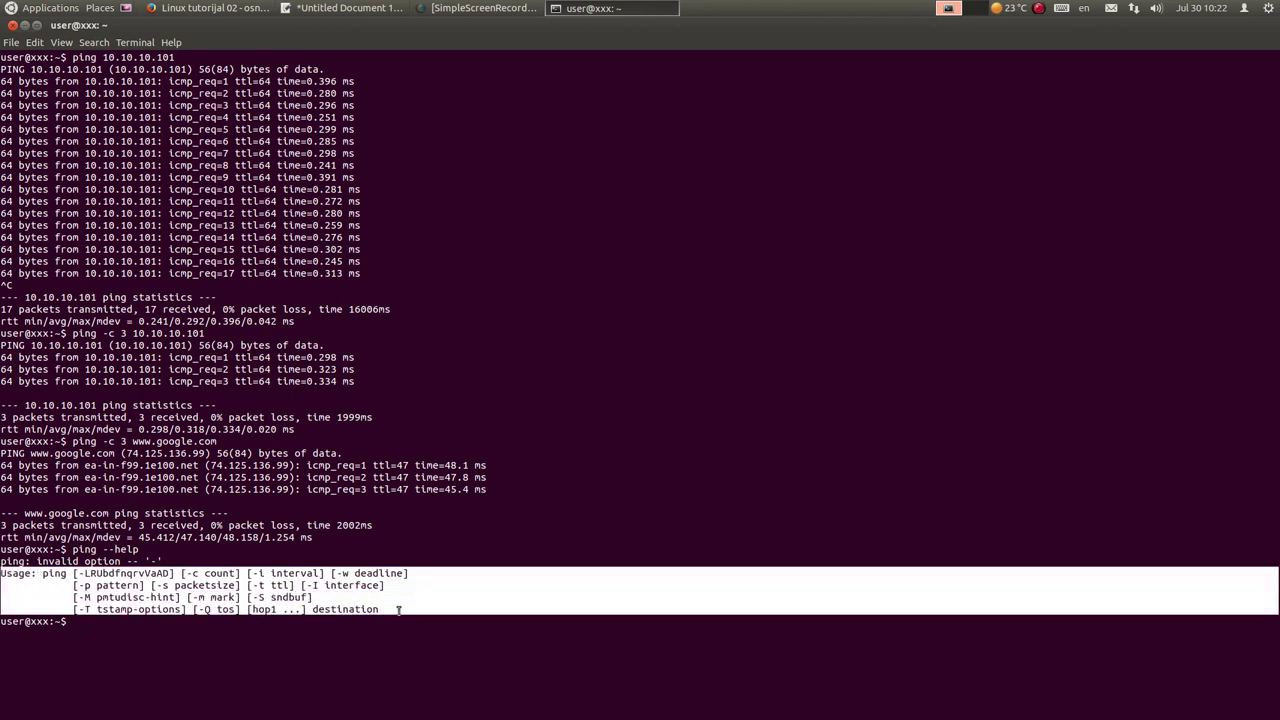
{"action": "left_click", "coordinate": [398, 609]}
{"action": "left_click_drag", "start_coordinate": [6, 567], "coordinate": [380, 599]}
{"action": "left_click", "coordinate": [380, 599]}
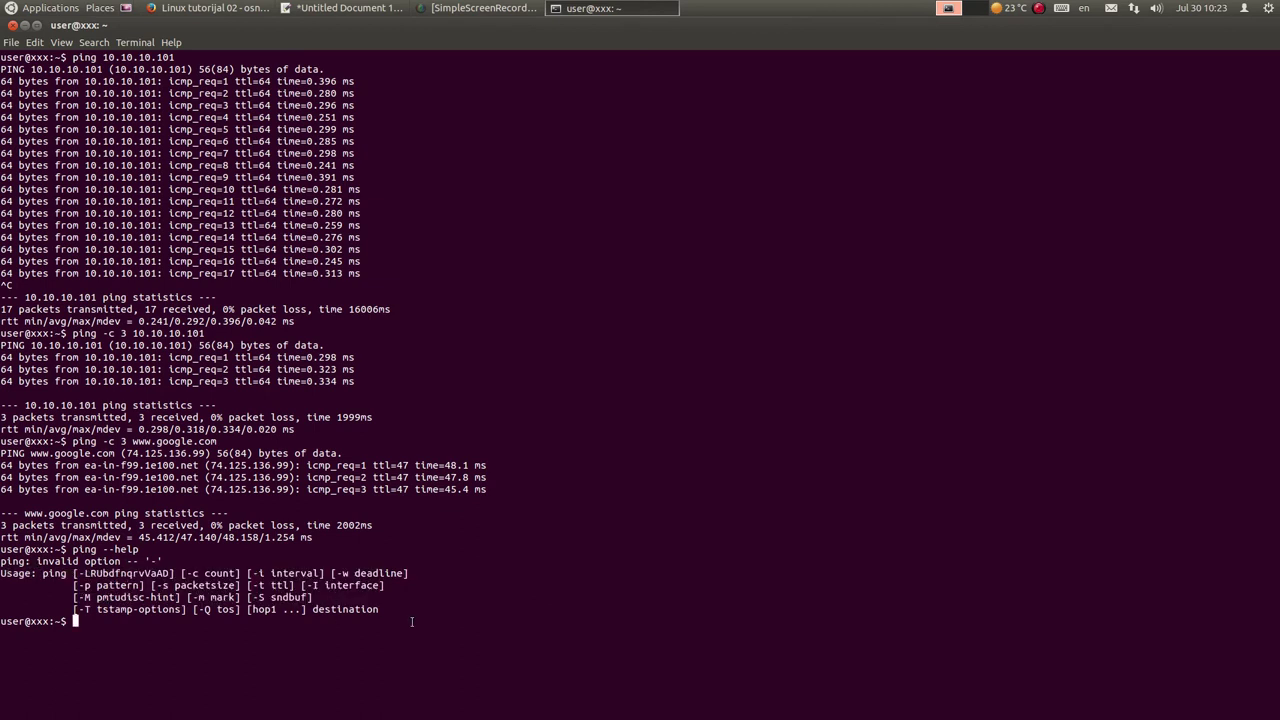
{"action": "type", "text": "man ping"}
{"action": "key", "text": "Return"}
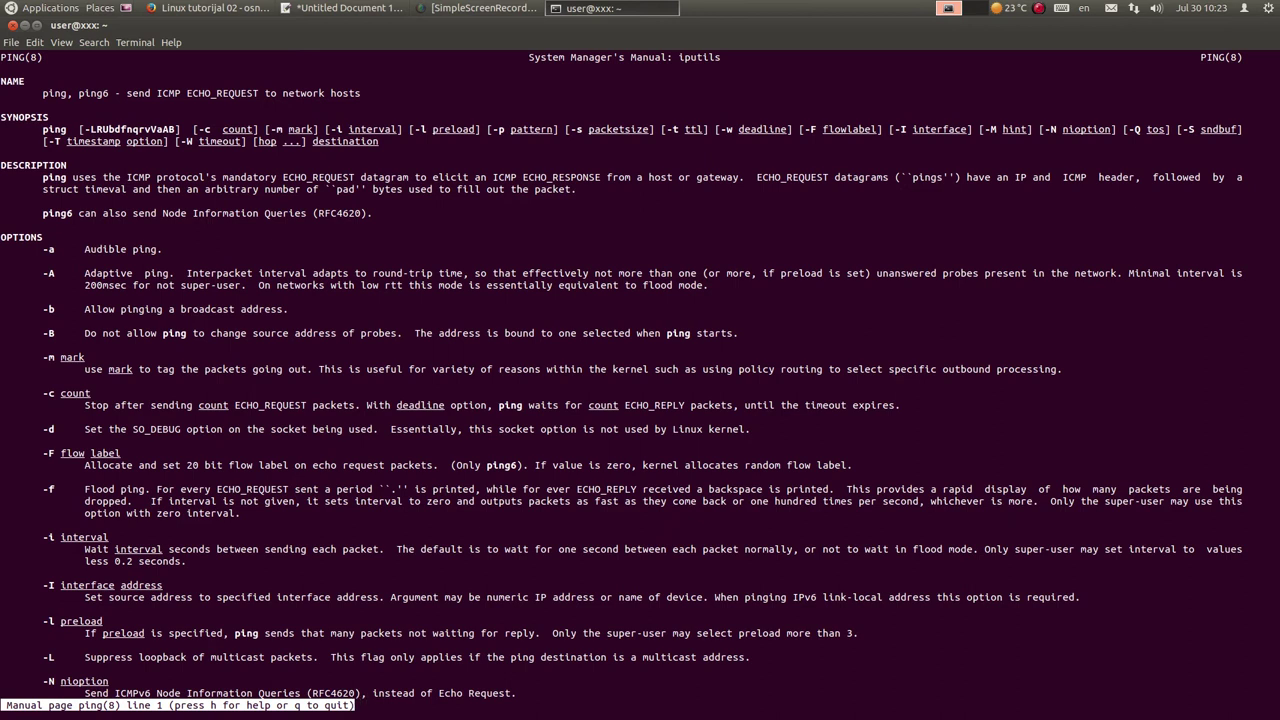
{"action": "key", "text": "Down"}
{"action": "key", "text": "Down"}
{"action": "key", "text": "Down"}
{"action": "key", "text": "Down"}
{"action": "key", "text": "Down"}
{"action": "key", "text": "Down"}
{"action": "key", "text": "Down"}
{"action": "key", "text": "Down"}
{"action": "key", "text": "Down"}
{"action": "key", "text": "Down"}
{"action": "key", "text": "Down"}
{"action": "key", "text": "Down"}
{"action": "key", "text": "Down"}
{"action": "key", "text": "Down"}
{"action": "key", "text": "Down"}
{"action": "key", "text": "Down"}
{"action": "key", "text": "Down"}
{"action": "key", "text": "Down"}
{"action": "key", "text": "Down"}
{"action": "key", "text": "Down"}
{"action": "key", "text": "Down"}
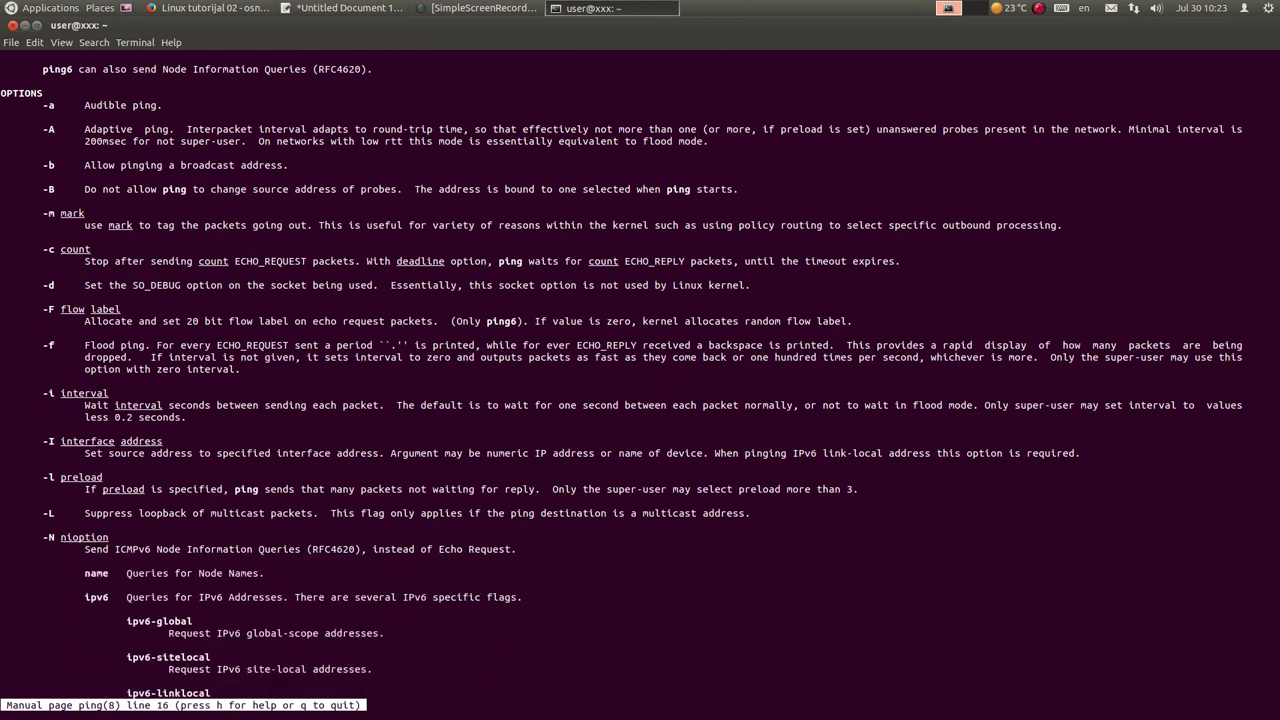
{"action": "key", "text": "Up"}
{"action": "key", "text": "Up"}
{"action": "key", "text": "Up"}
{"action": "key", "text": "Up"}
{"action": "key", "text": "Up"}
{"action": "key", "text": "Up"}
{"action": "key", "text": "Up"}
{"action": "key", "text": "Up"}
{"action": "key", "text": "Up"}
{"action": "key", "text": "Down"}
{"action": "key", "text": "Down"}
{"action": "key", "text": "Down"}
{"action": "key", "text": "Down"}
{"action": "key", "text": "Down"}
{"action": "key", "text": "Down"}
{"action": "key", "text": "Down"}
{"action": "key", "text": "Down"}
{"action": "key", "text": "Down"}
{"action": "key", "text": "Down"}
{"action": "key", "text": "Down"}
{"action": "key", "text": "Down"}
{"action": "key", "text": "Down"}
{"action": "key", "text": "Down"}
{"action": "key", "text": "Down"}
{"action": "key", "text": "Down"}
{"action": "key", "text": "Down"}
{"action": "key", "text": "Down"}
{"action": "key", "text": "Down"}
{"action": "key", "text": "Down"}
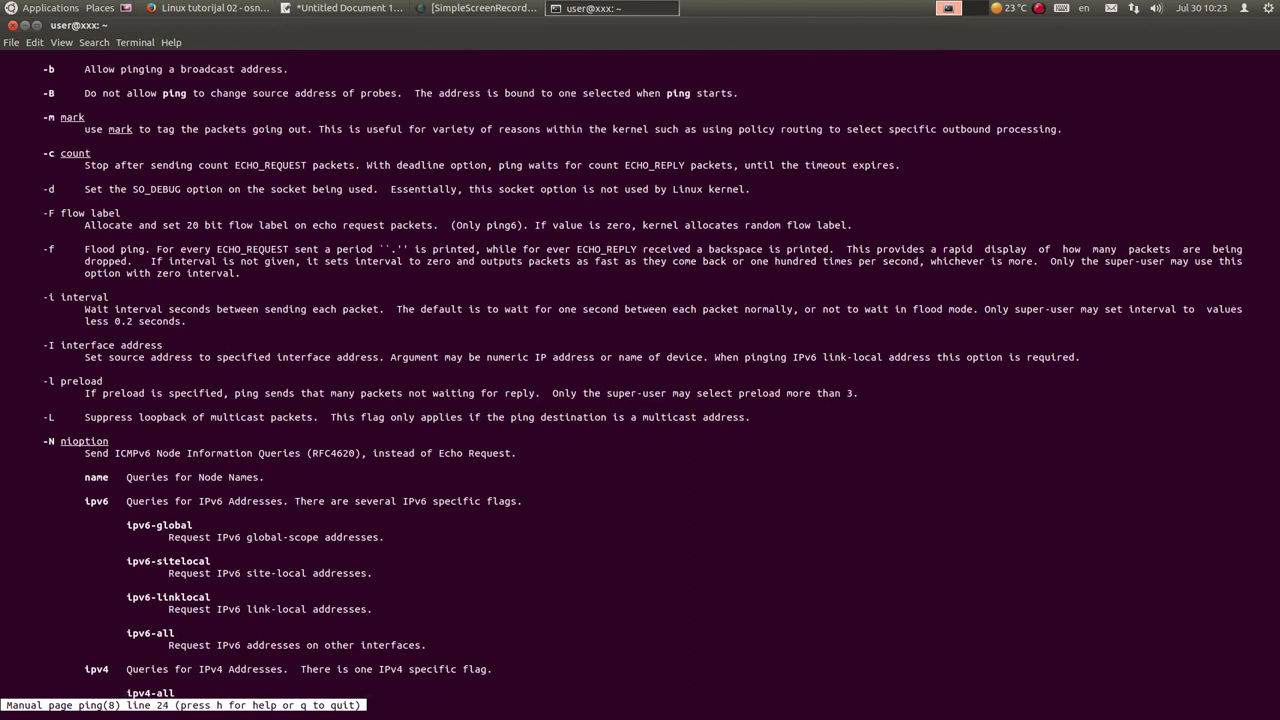
{"action": "key", "text": "Down"}
{"action": "key", "text": "Down"}
{"action": "key", "text": "Down"}
{"action": "key", "text": "Down"}
{"action": "key", "text": "Down"}
{"action": "key", "text": "Down"}
{"action": "key", "text": "Down"}
{"action": "key", "text": "Down"}
{"action": "key", "text": "Down"}
{"action": "key", "text": "Down"}
{"action": "key", "text": "Down"}
{"action": "key", "text": "Down"}
{"action": "key", "text": "Down"}
{"action": "key", "text": "Down"}
{"action": "key", "text": "Down"}
{"action": "key", "text": "Down"}
{"action": "key", "text": "Down"}
{"action": "key", "text": "Down"}
{"action": "key", "text": "Down"}
{"action": "key", "text": "Down"}
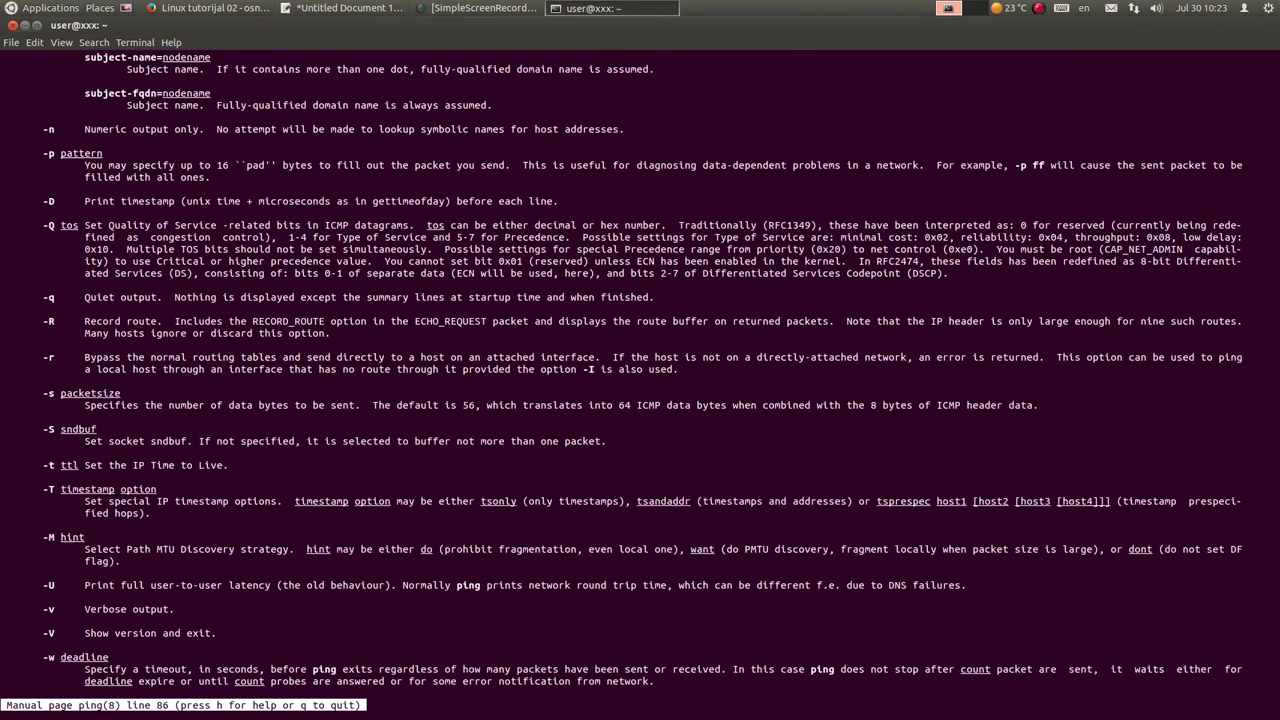
{"action": "key", "text": "Down"}
{"action": "key", "text": "Down"}
{"action": "key", "text": "Down"}
{"action": "key", "text": "Down"}
{"action": "key", "text": "Down"}
{"action": "key", "text": "Down"}
{"action": "key", "text": "Down"}
{"action": "key", "text": "Down"}
{"action": "key", "text": "Down"}
{"action": "key", "text": "Down"}
{"action": "key", "text": "Down"}
{"action": "key", "text": "Down"}
{"action": "key", "text": "Down"}
{"action": "key", "text": "Down"}
{"action": "key", "text": "Down"}
{"action": "key", "text": "Down"}
{"action": "key", "text": "Down"}
{"action": "key", "text": "Down"}
{"action": "key", "text": "Down"}
{"action": "key", "text": "Down"}
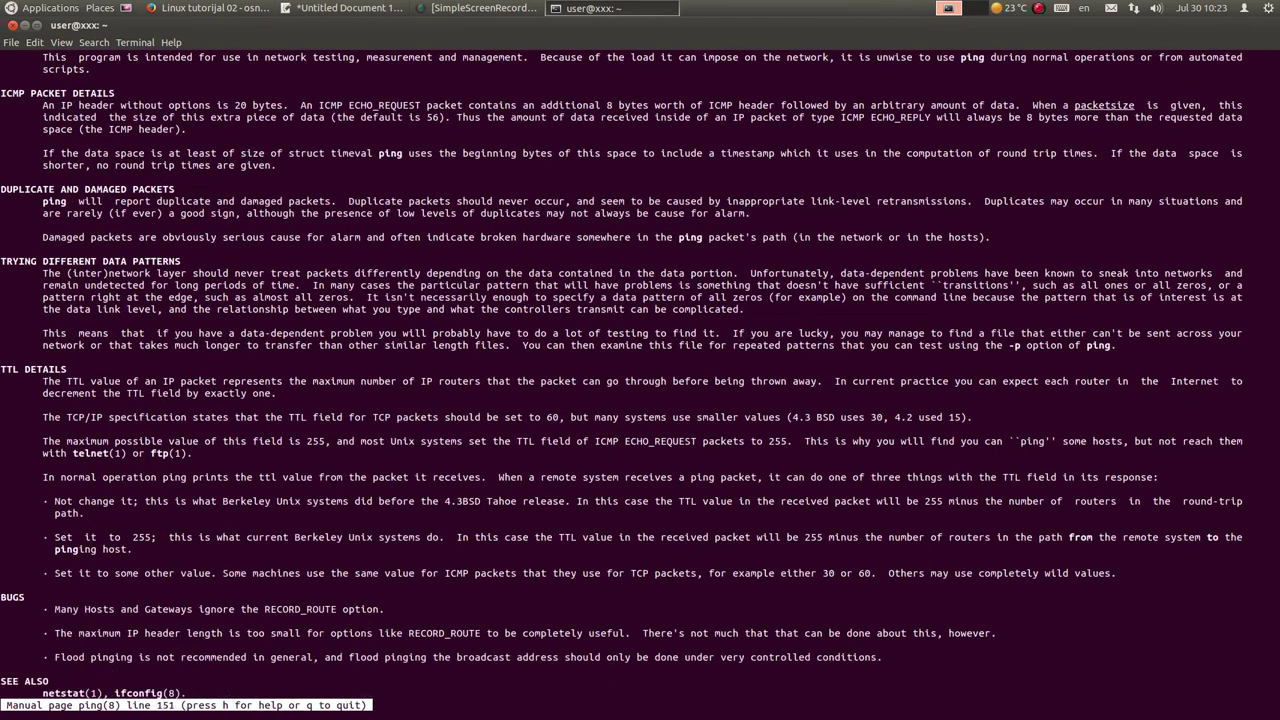
{"action": "key", "text": "q"}
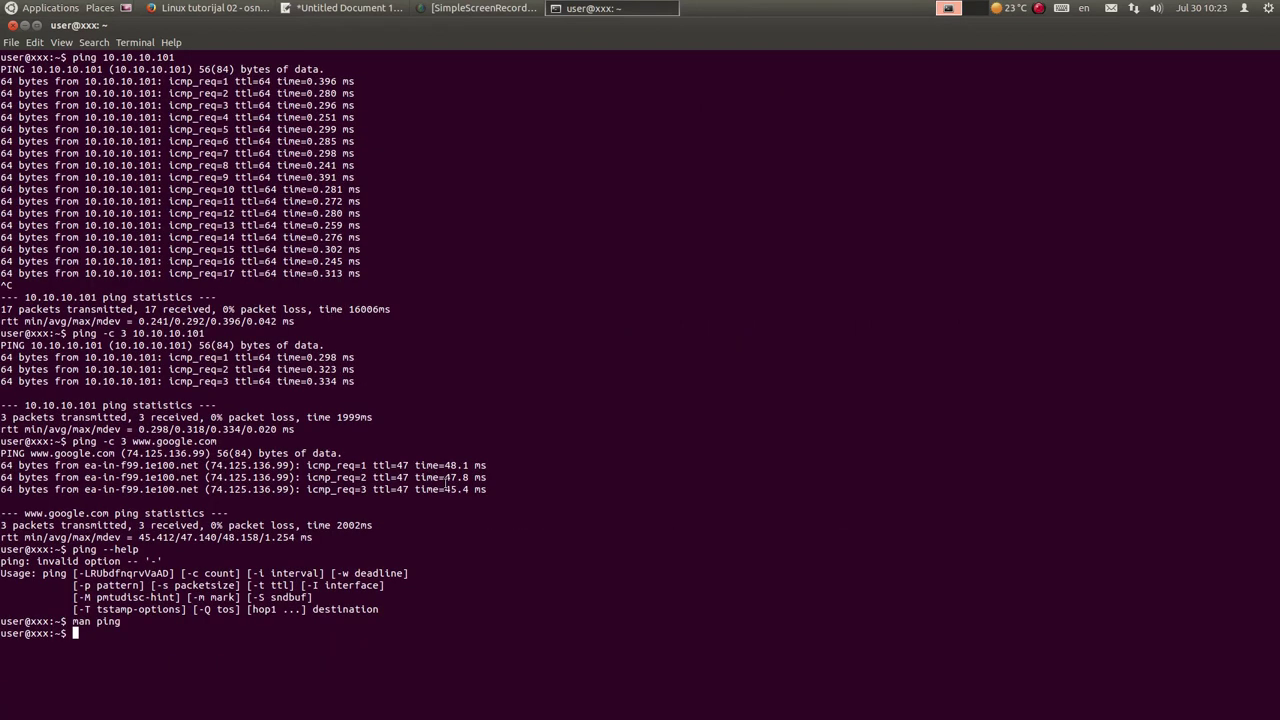
Step: Clear the screen and list all network connections with netstat
{"action": "type", "text": "clear"}
{"action": "key", "text": "Return"}
{"action": "type", "text": "netstat"}
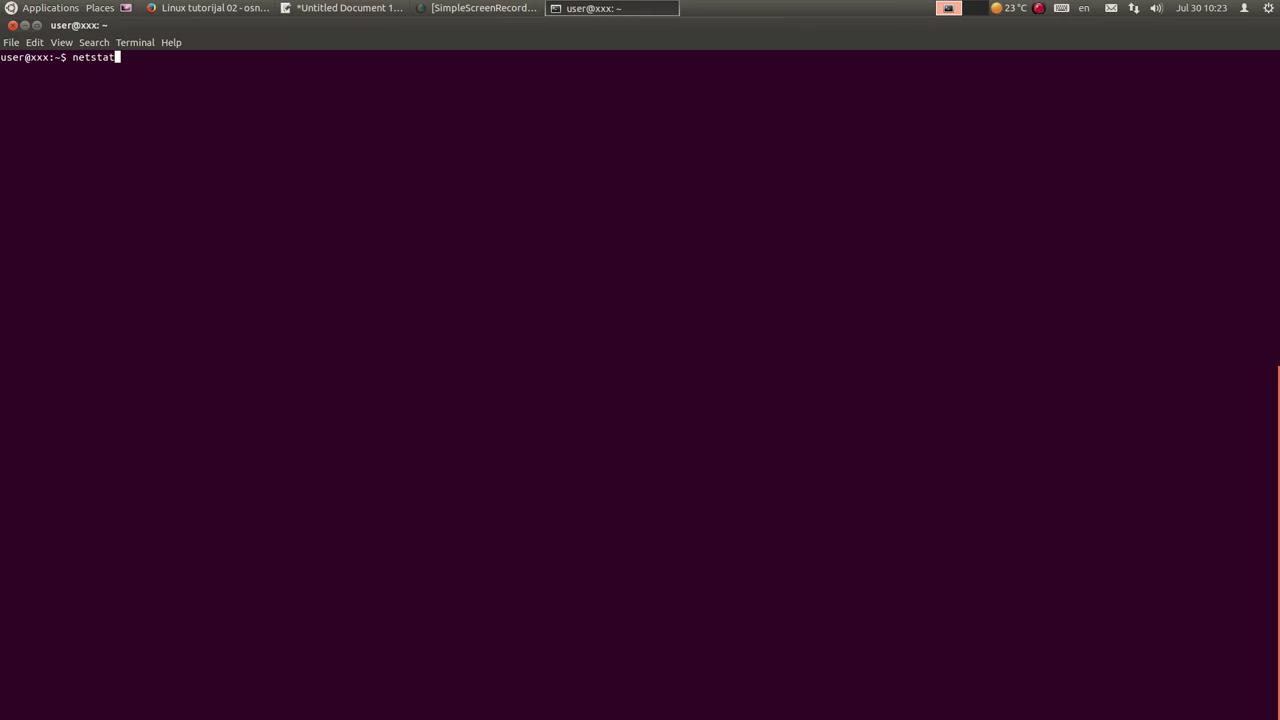
{"action": "key", "text": "Return"}
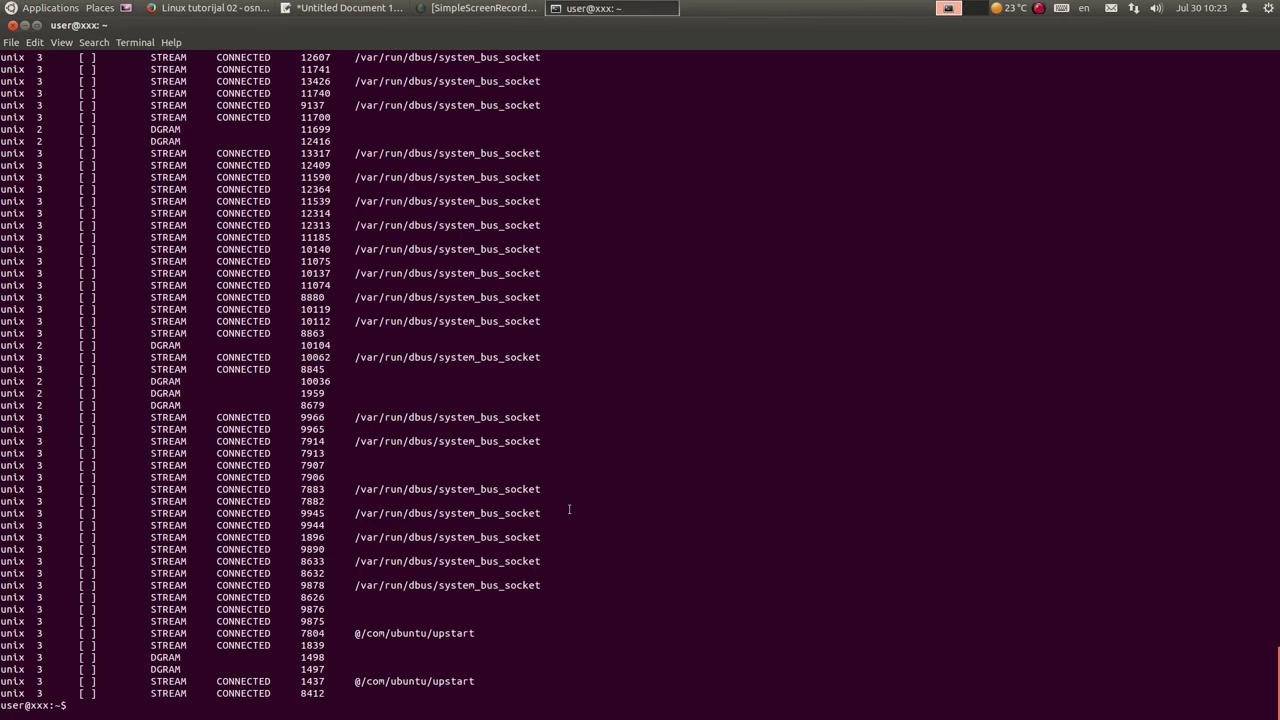
Step: Clear again and list TCP connections with addresses, states and programs using netstat -pnat
{"action": "type", "text": "clear"}
{"action": "key", "text": "Return"}
{"action": "type", "text": "nets"}
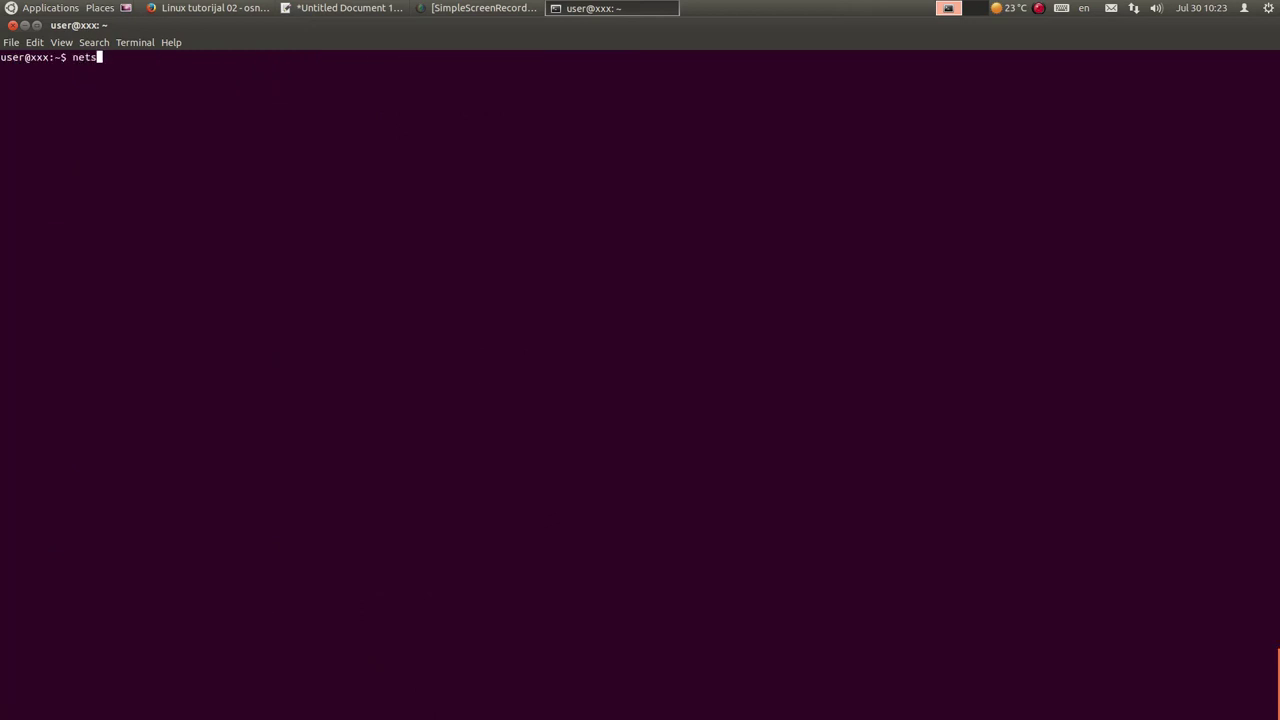
{"action": "type", "text": "tat -pnat"}
{"action": "key", "text": "Return"}
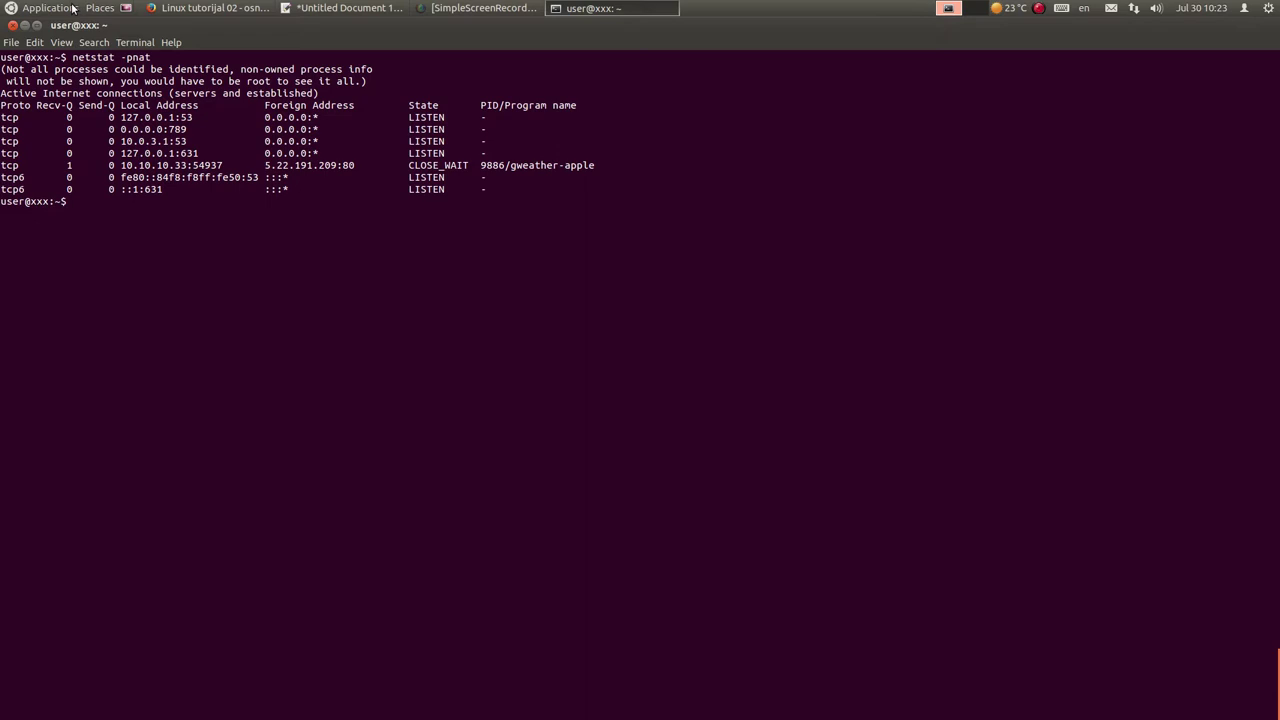
{"action": "left_click", "coordinate": [207, 7]}
{"action": "left_click", "coordinate": [161, 62]}
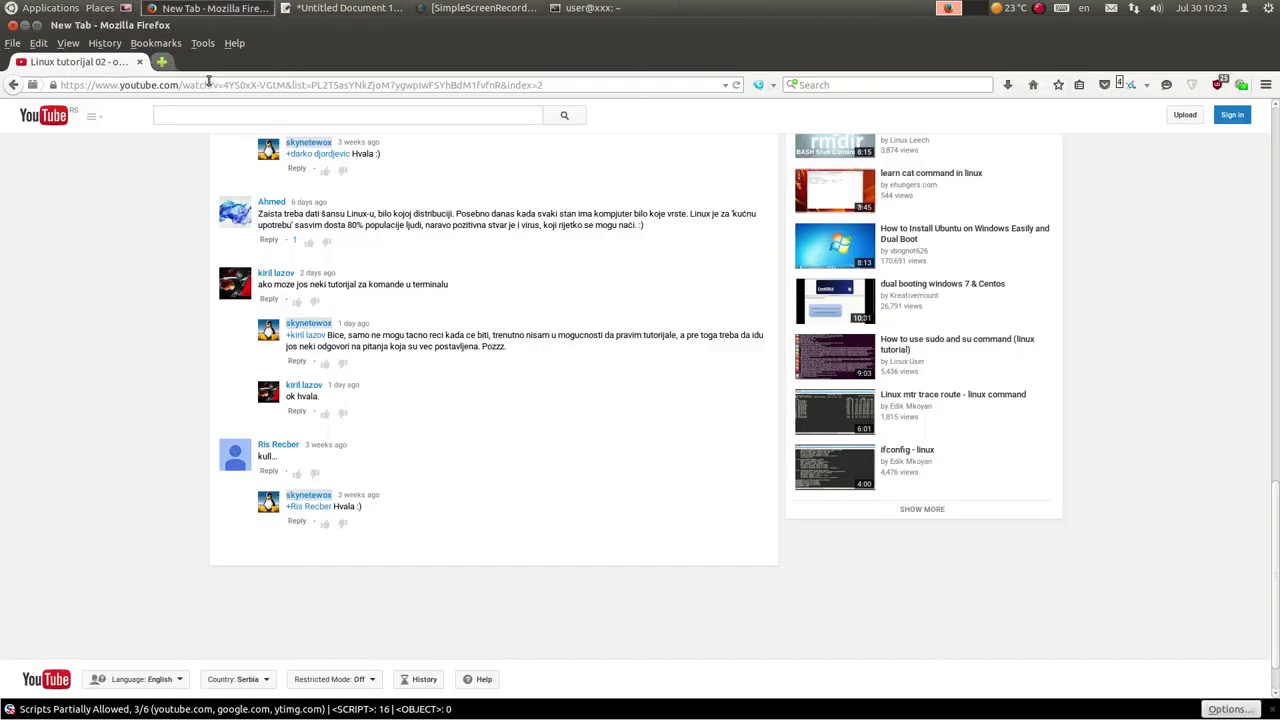
{"action": "left_click", "coordinate": [143, 67]}
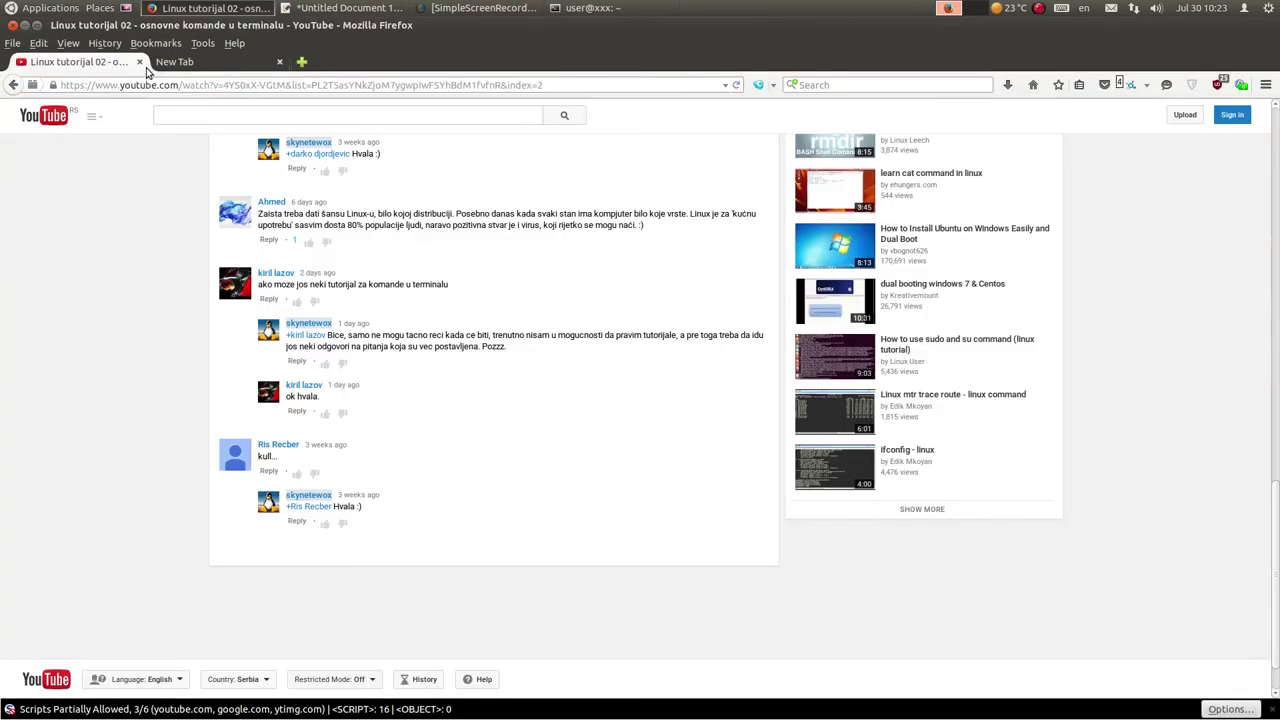
{"action": "left_click", "coordinate": [139, 62]}
{"action": "type", "text": "www.google.co"}
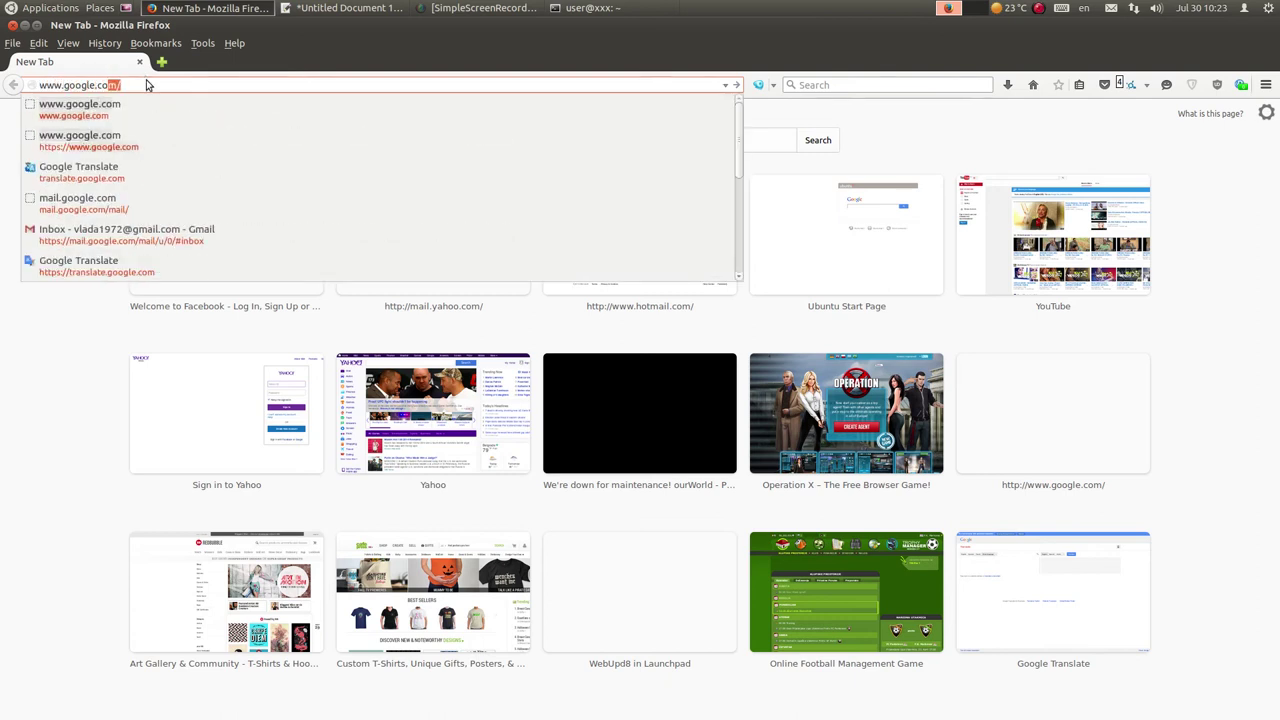
{"action": "key", "text": "Return"}
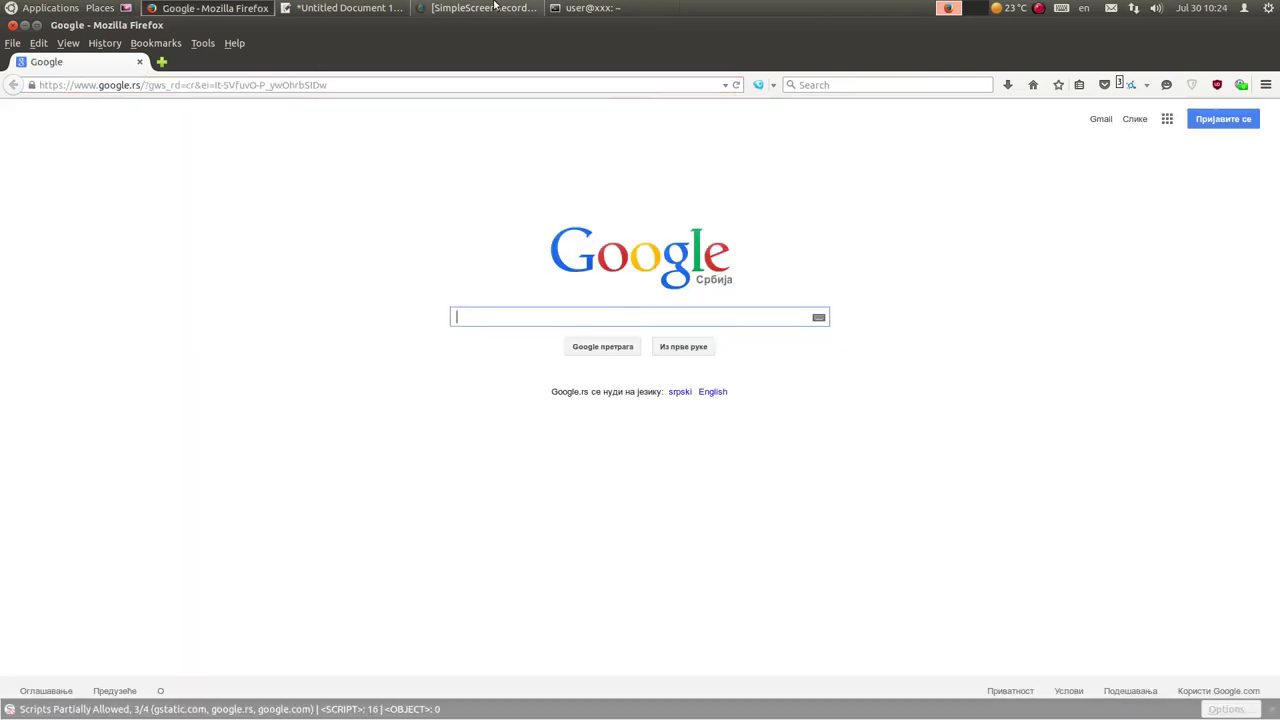
{"action": "key", "text": "alt+Tab"}
{"action": "key", "text": "Up"}
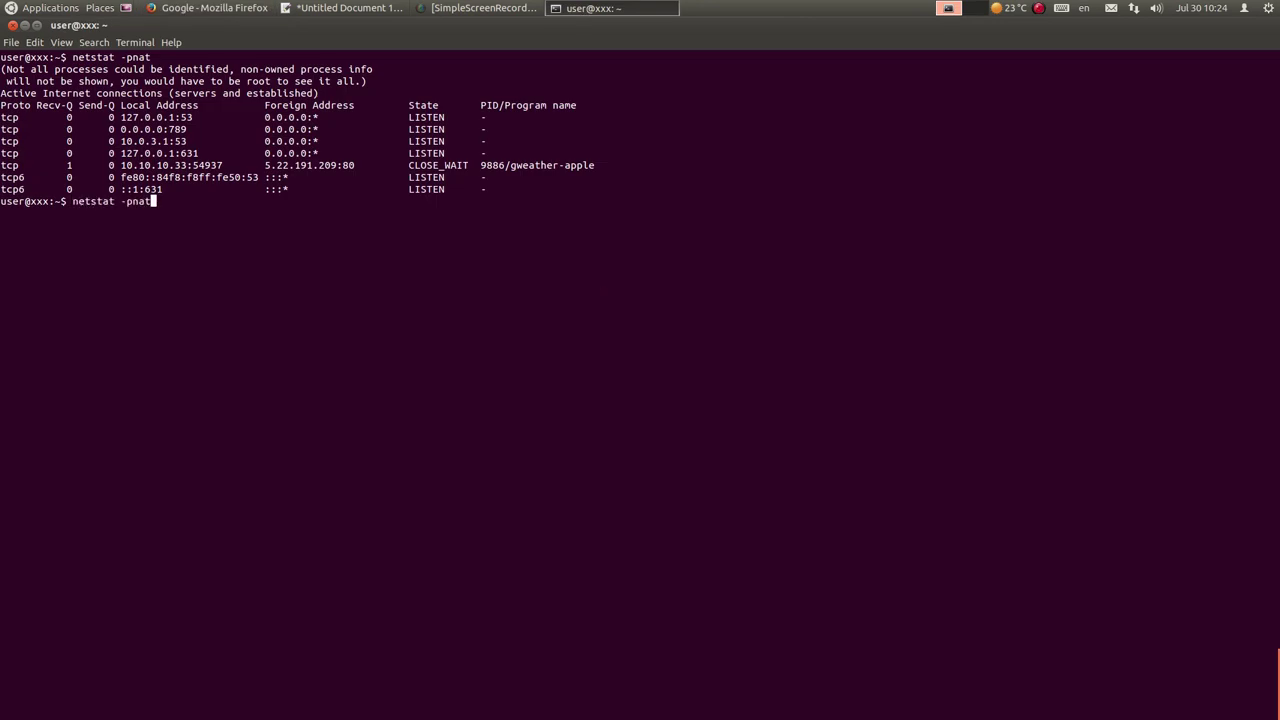
Step: Rerun netstat -pnat and highlight Firefox's foreign addresses 74.125.136.94:443 and 5.22.190.30:443
{"action": "key", "text": "Return"}
{"action": "left_click_drag", "start_coordinate": [517, 309], "coordinate": [610, 309]}
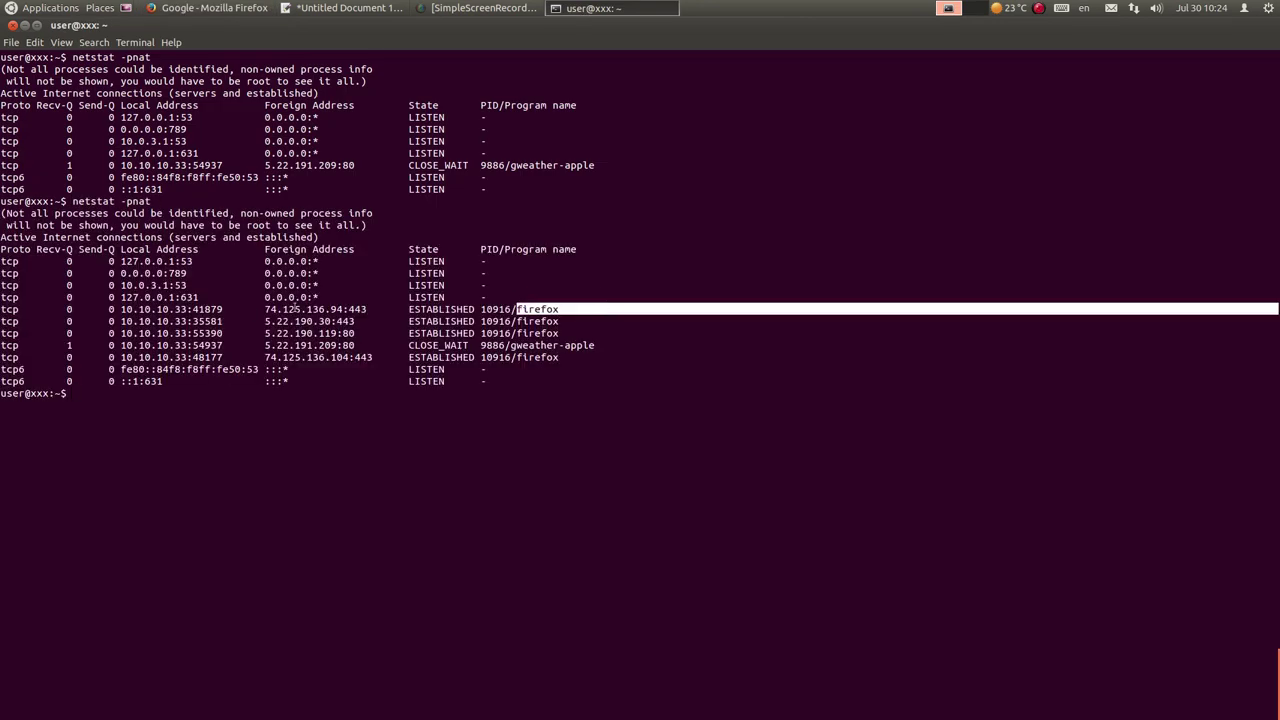
{"action": "left_click_drag", "start_coordinate": [258, 309], "coordinate": [362, 310]}
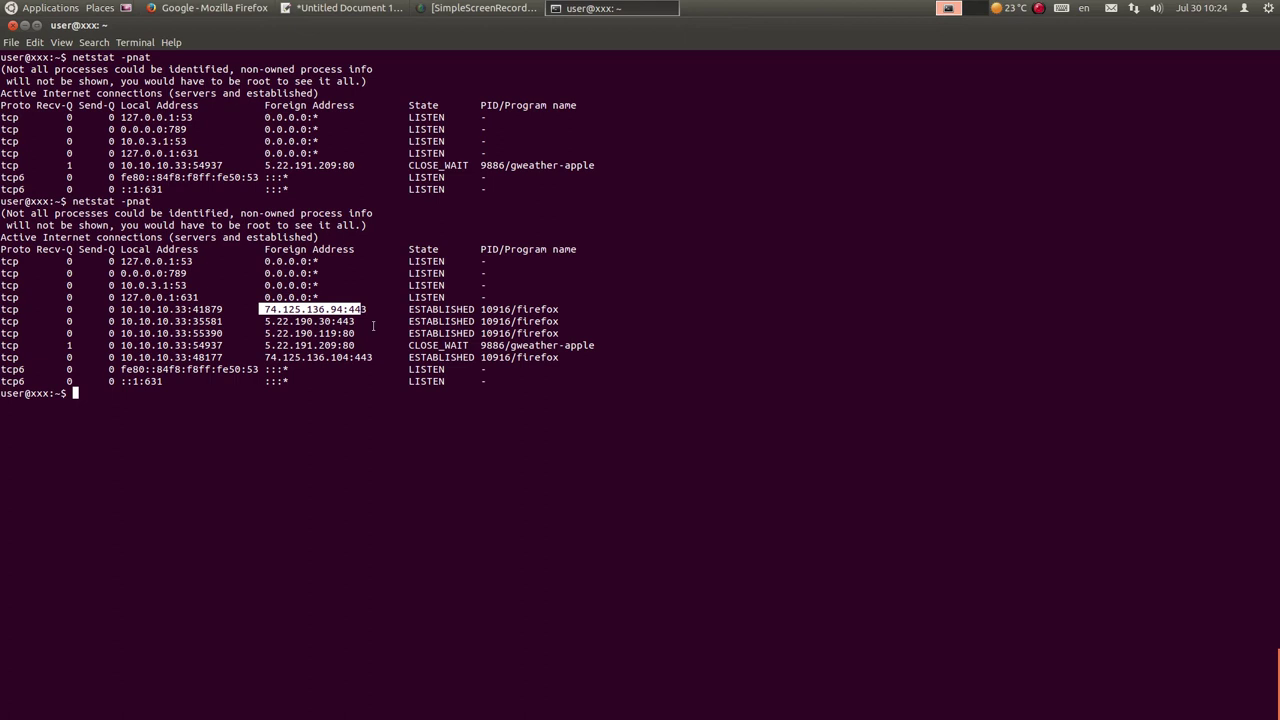
{"action": "left_click_drag", "start_coordinate": [265, 321], "coordinate": [362, 322]}
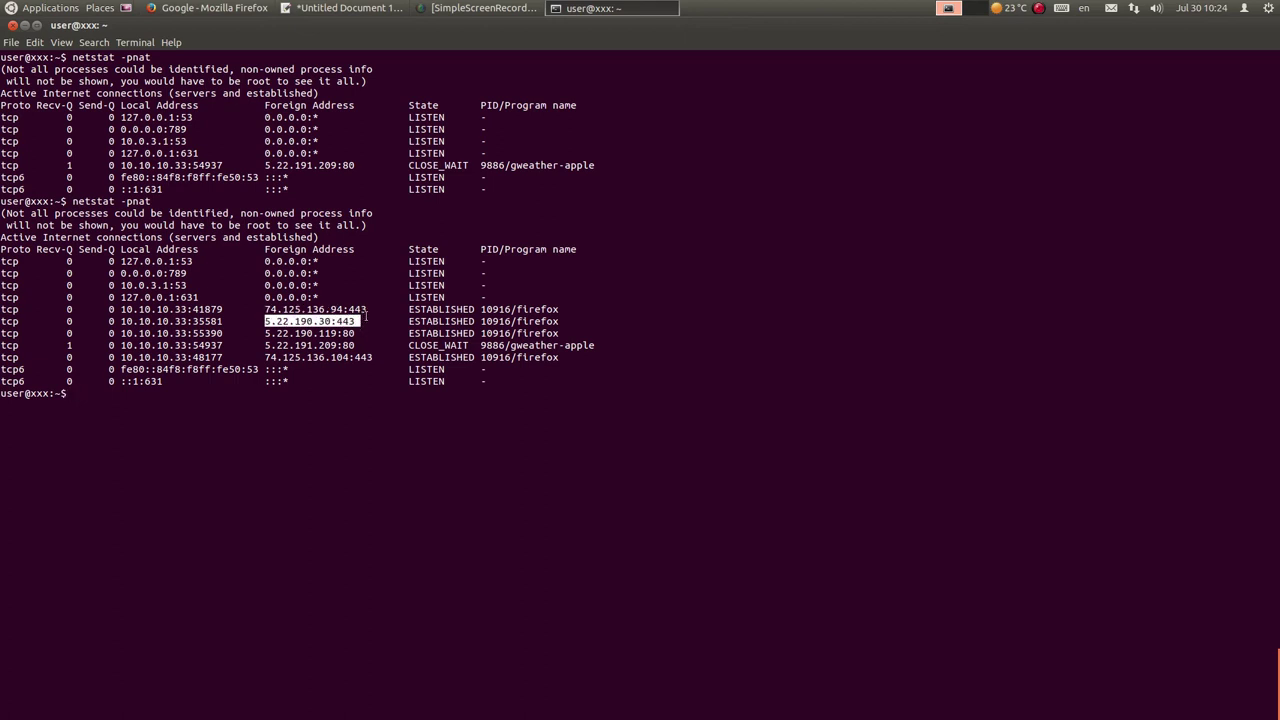
{"action": "left_click_drag", "start_coordinate": [356, 321], "coordinate": [343, 321]}
{"action": "left_click", "coordinate": [404, 392]}
Step: Run netstat -pat to compare hostnames like cache.google.com with numeric addresses, then clear the screen
{"action": "key", "text": "Up"}
{"action": "key", "text": "Left"}
{"action": "key", "text": "Left"}
{"action": "key", "text": "Left"}
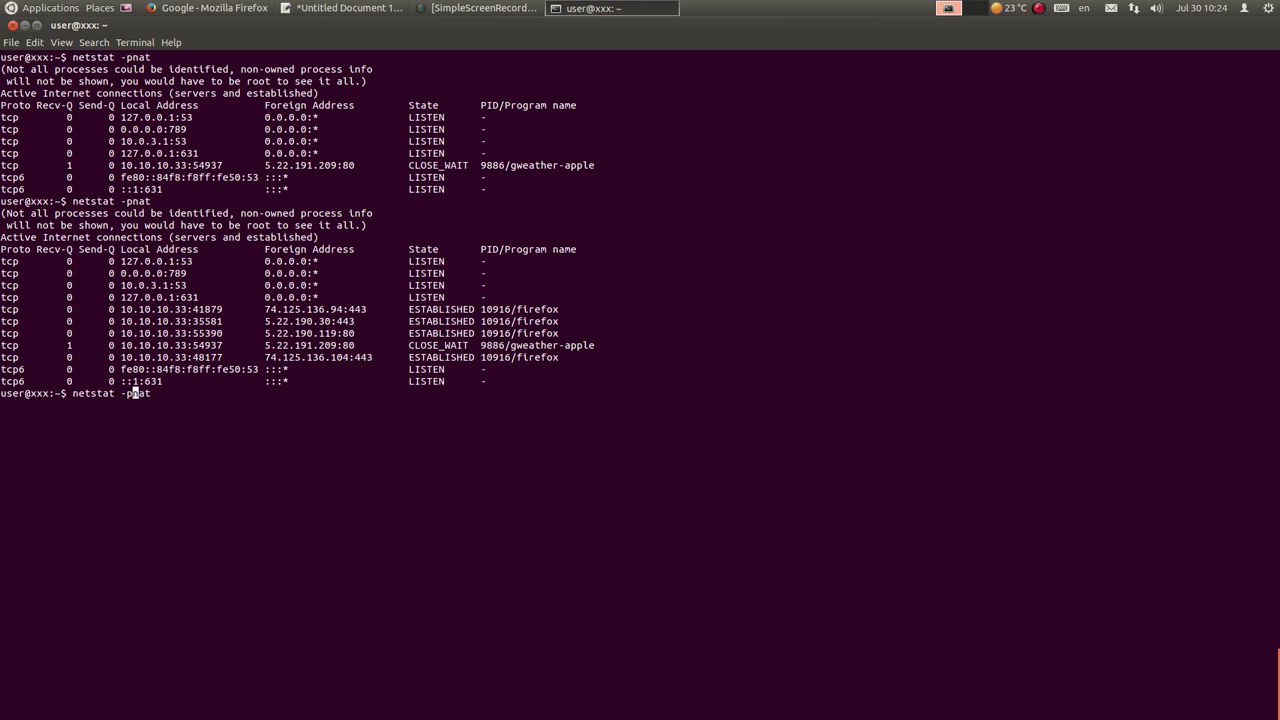
{"action": "key", "text": "Delete"}
{"action": "key", "text": "Return"}
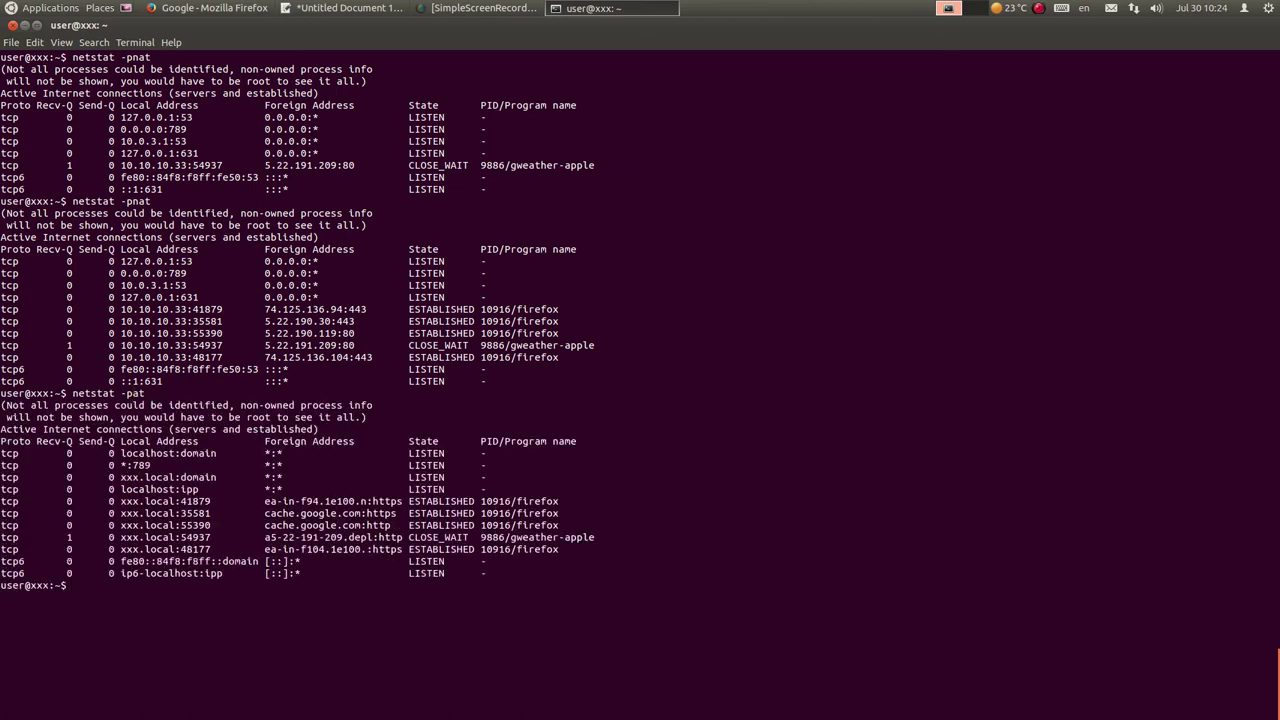
{"action": "left_click_drag", "start_coordinate": [265, 309], "coordinate": [368, 309]}
{"action": "left_click_drag", "start_coordinate": [265, 501], "coordinate": [349, 501]}
{"action": "left_click_drag", "start_coordinate": [266, 516], "coordinate": [343, 516]}
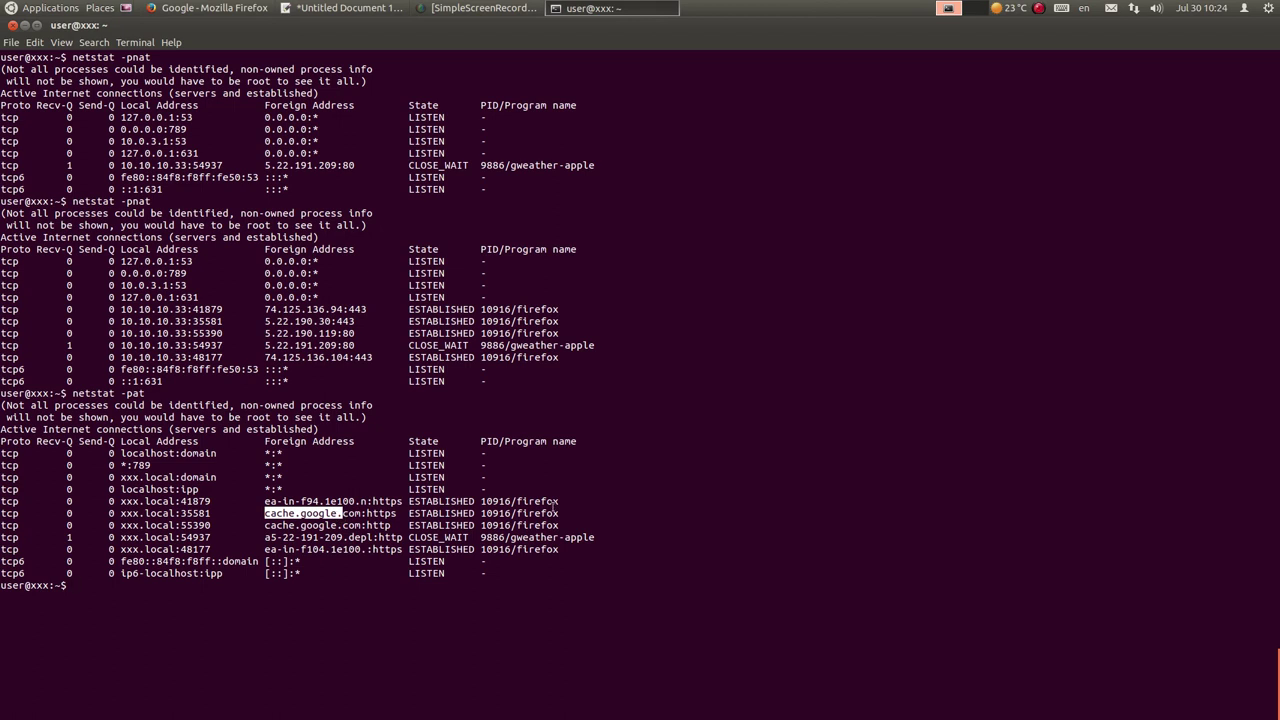
{"action": "type", "text": "clear"}
{"action": "key", "text": "Return"}
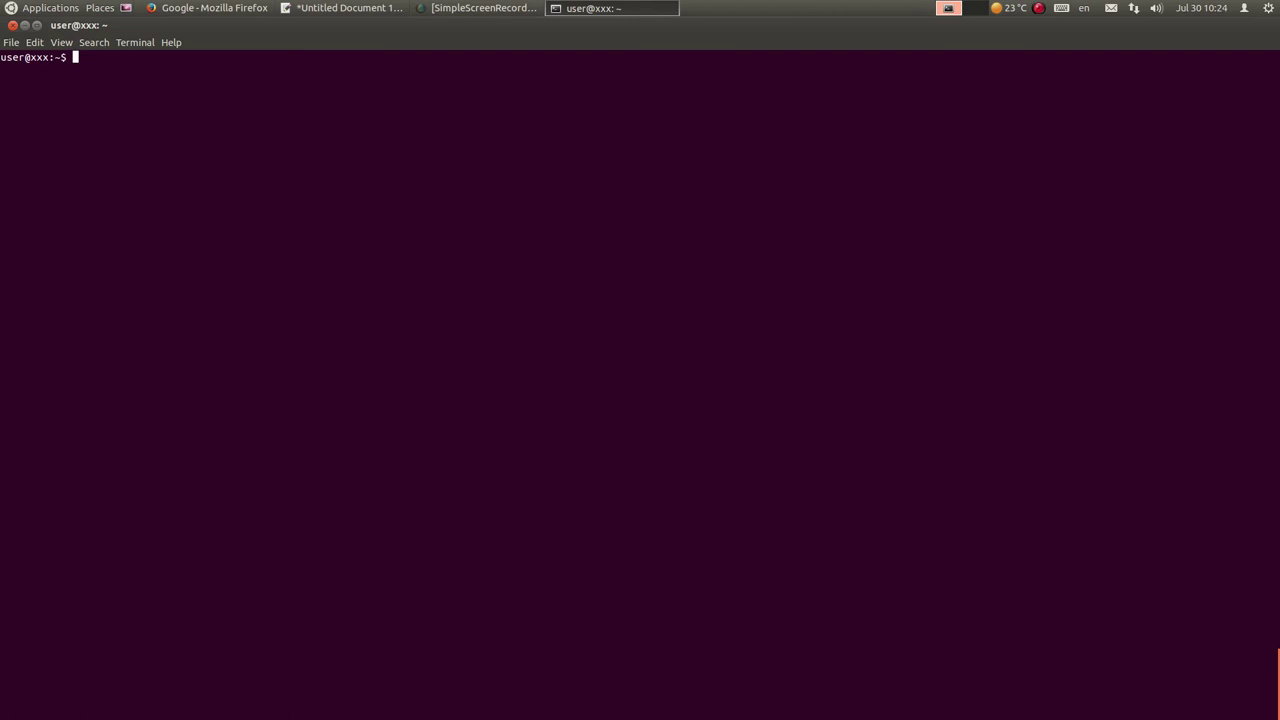
Step: Move the gedit command list aside and run date, showing Thu Jul 30 10:24:44 CEST 2015
{"action": "left_click", "coordinate": [345, 8]}
{"action": "left_click_drag", "start_coordinate": [195, 47], "coordinate": [742, 105]}
{"action": "left_click", "coordinate": [339, 85]}
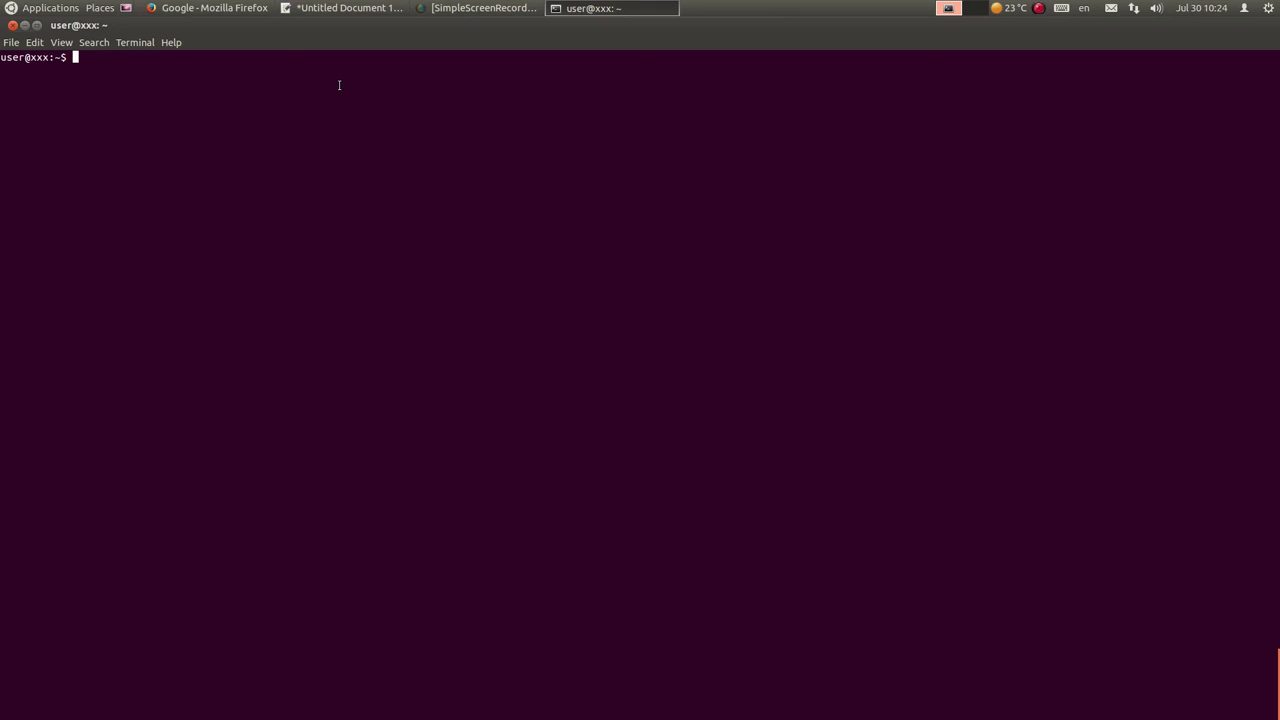
{"action": "type", "text": "date"}
{"action": "key", "text": "Return"}
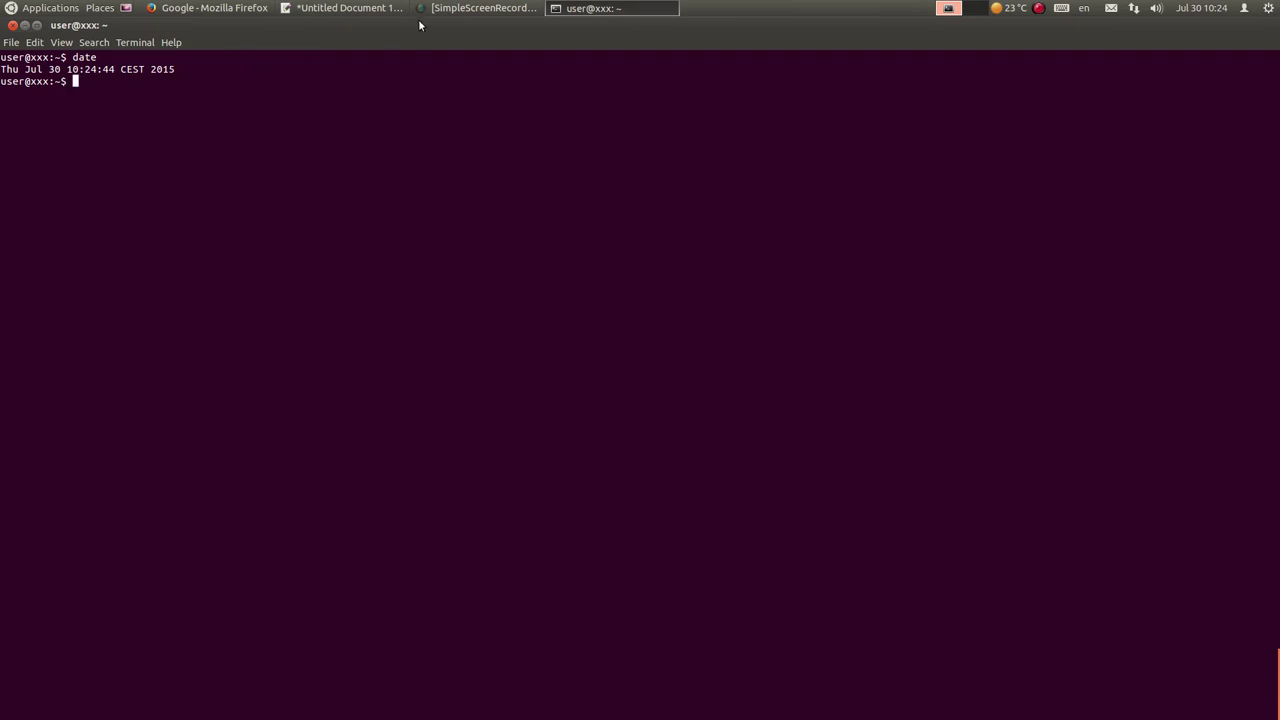
{"action": "left_click", "coordinate": [363, 10]}
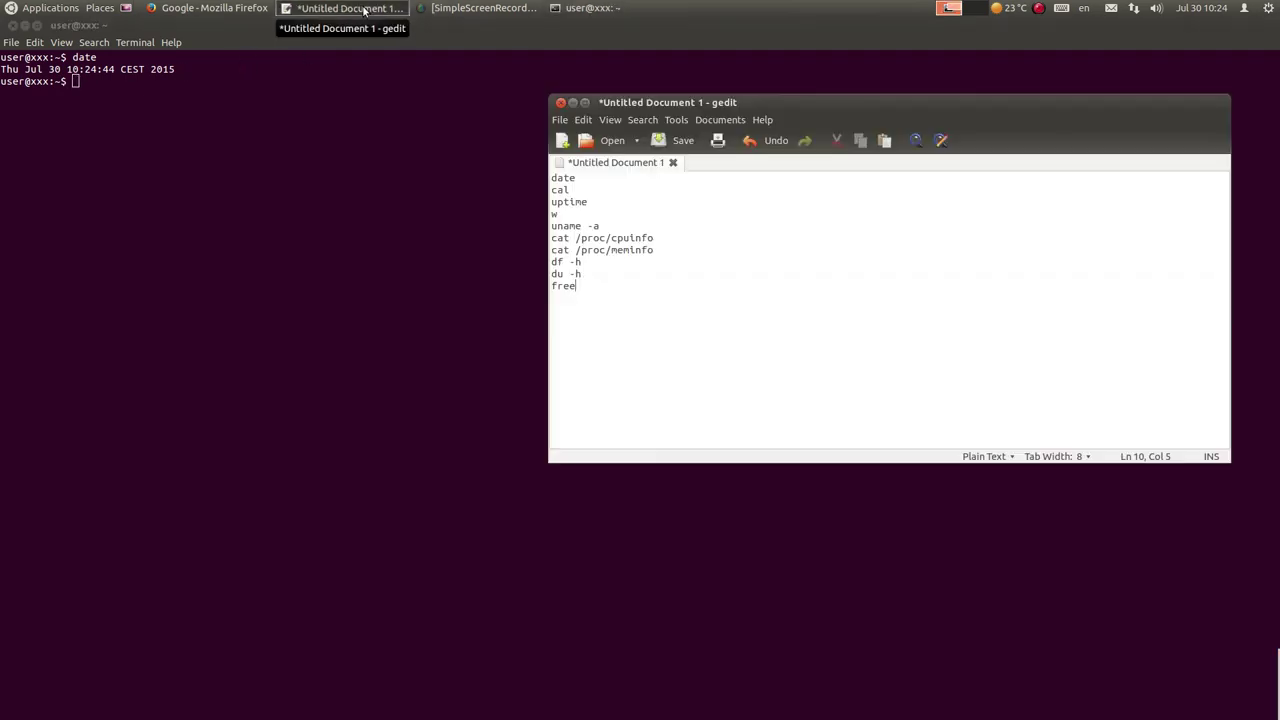
{"action": "left_click", "coordinate": [363, 10]}
Step: Print the July 2015 calendar with cal, then twelve following months with cal -A 12
{"action": "type", "text": "cal"}
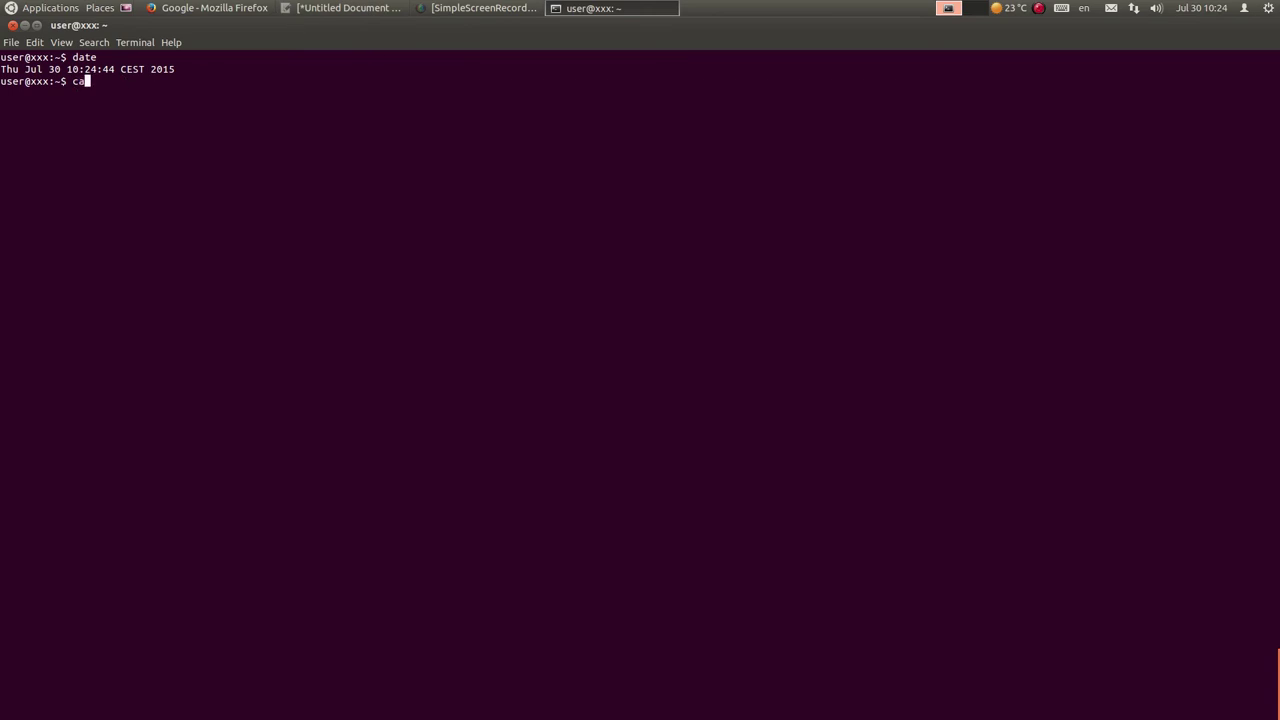
{"action": "key", "text": "Return"}
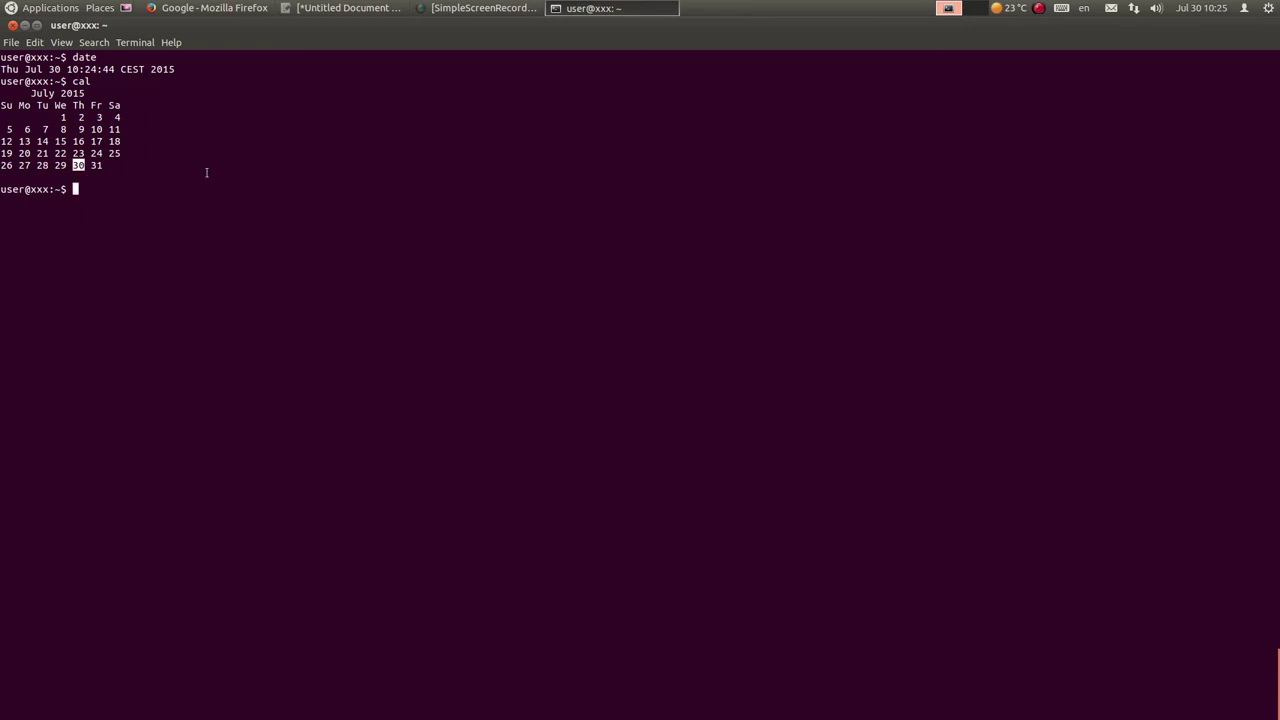
{"action": "type", "text": "cal -A 12"}
{"action": "key", "text": "Return"}
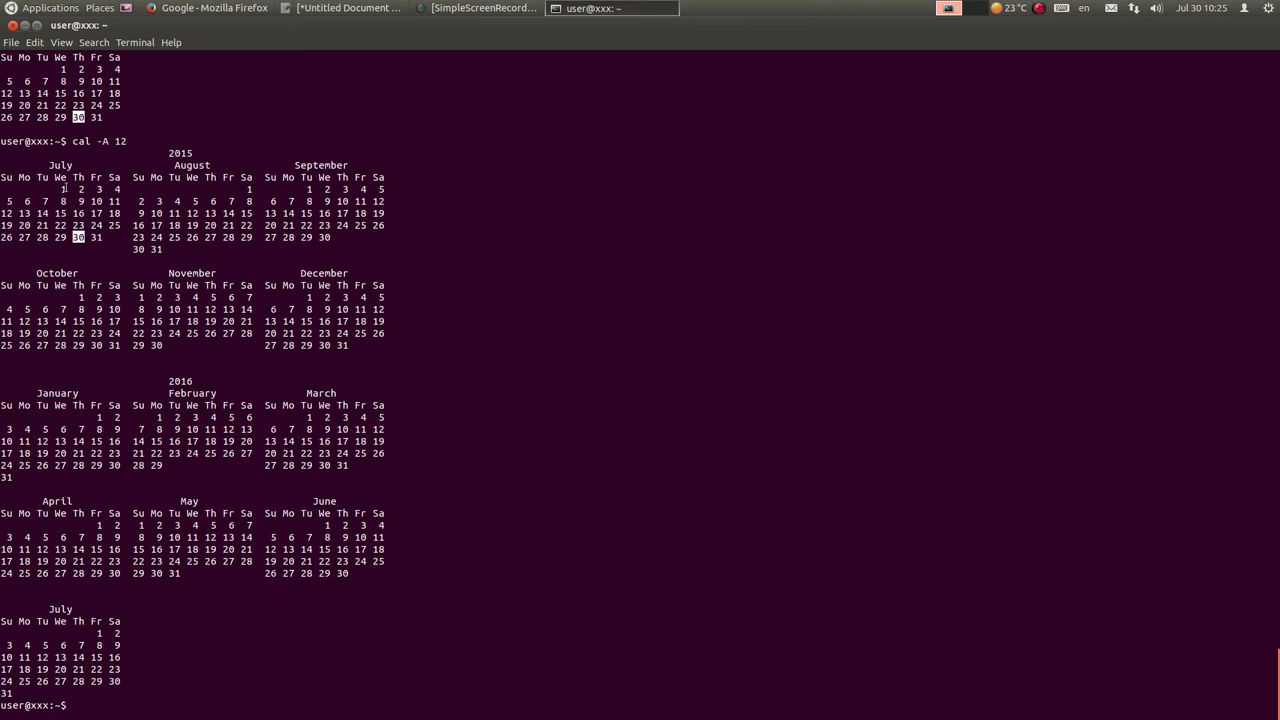
{"action": "left_click_drag", "start_coordinate": [42, 170], "coordinate": [100, 240]}
{"action": "left_click", "coordinate": [84, 213]}
{"action": "left_click_drag", "start_coordinate": [44, 170], "coordinate": [80, 168]}
{"action": "left_click", "coordinate": [80, 168]}
Step: Edit the recalled command to run cal -A 3 (July–October) and cal -B 3 (April–July)
{"action": "key", "text": "Up"}
{"action": "key", "text": "BackSpace"}
{"action": "key", "text": "BackSpace"}
{"action": "type", "text": "3"}
{"action": "key", "text": "Return"}
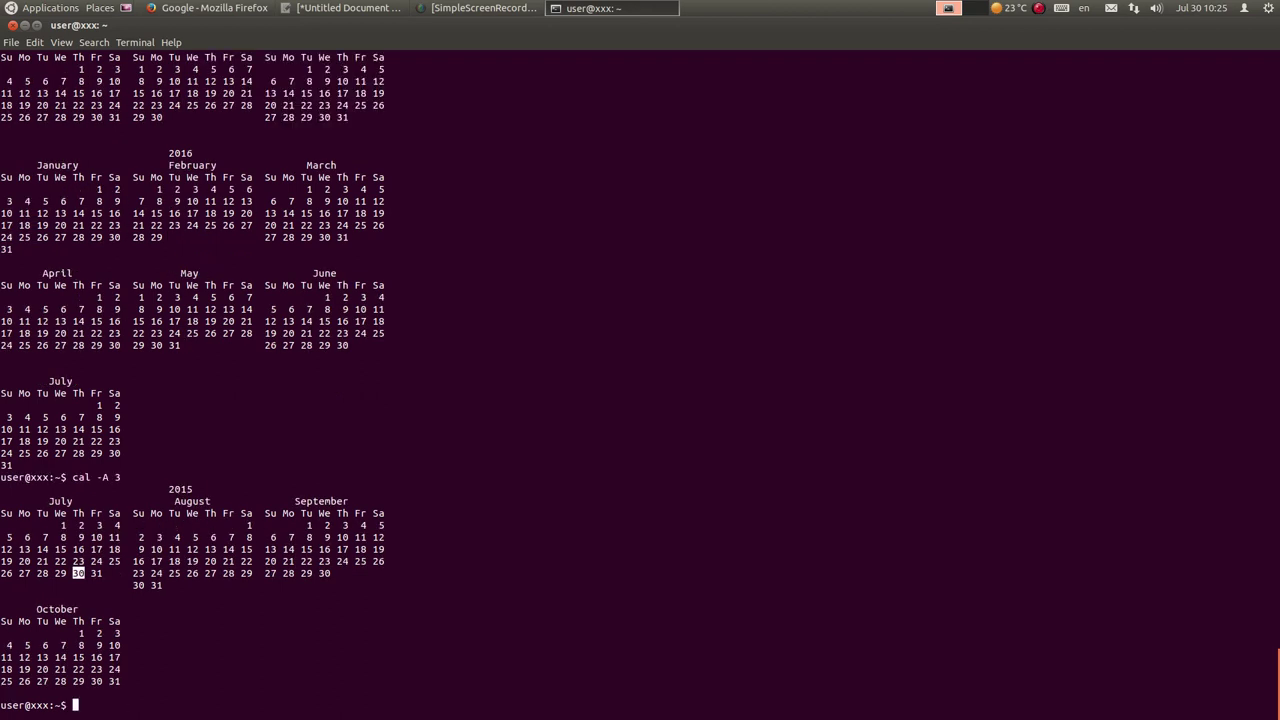
{"action": "key", "text": "Up"}
{"action": "key", "text": "Left"}
{"action": "key", "text": "Left"}
{"action": "key", "text": "Left"}
{"action": "type", "text": "B"}
{"action": "key", "text": "Delete"}
{"action": "key", "text": "Return"}
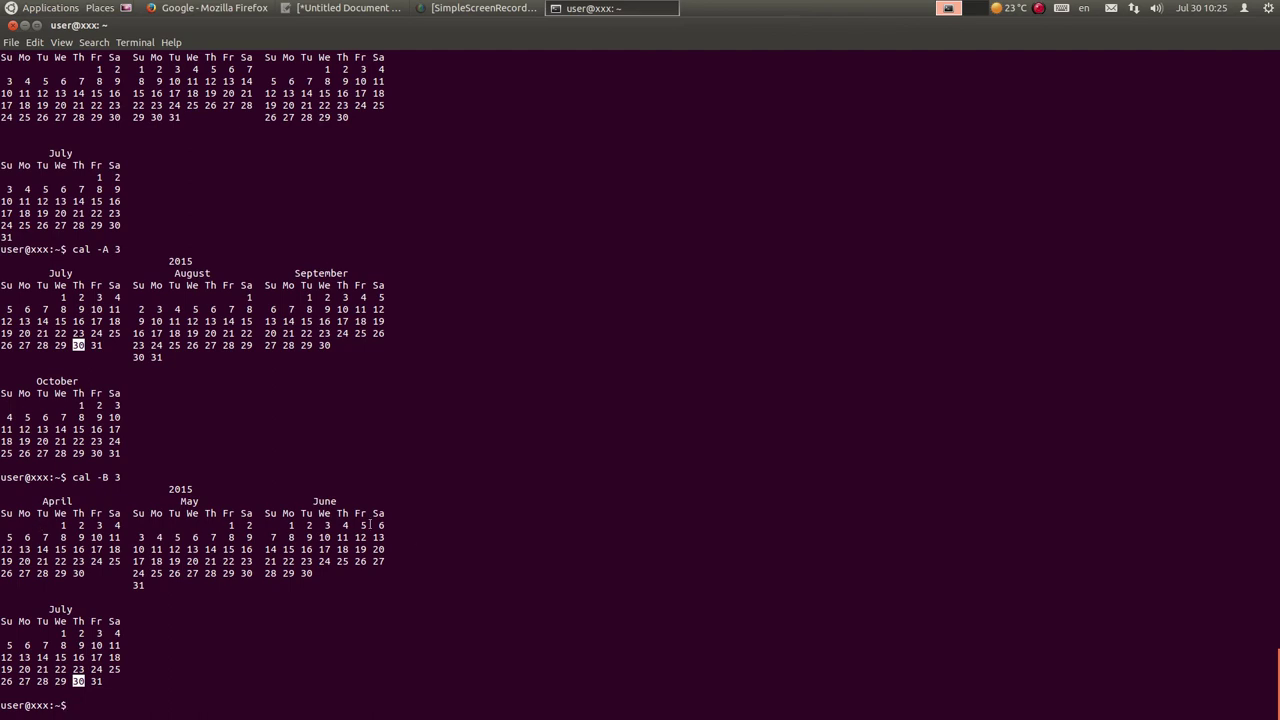
{"action": "left_click_drag", "start_coordinate": [49, 609], "coordinate": [67, 609]}
{"action": "left_click", "coordinate": [203, 626]}
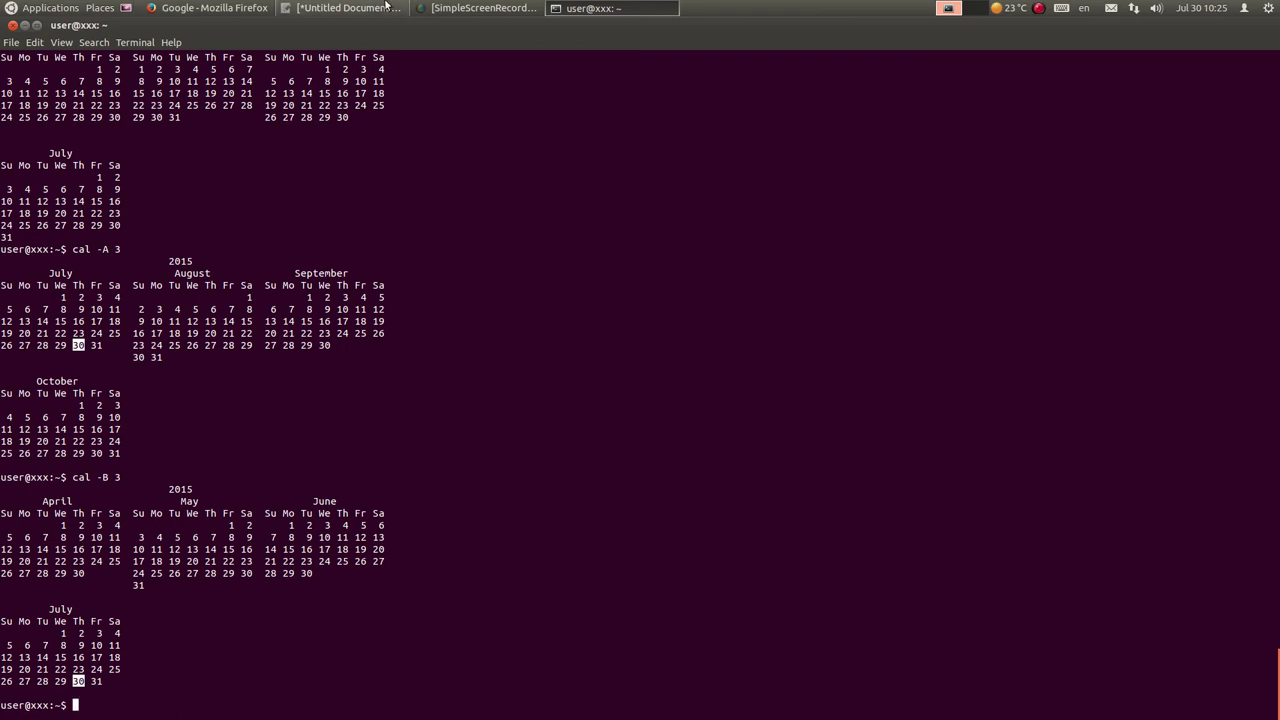
{"action": "left_click", "coordinate": [385, 8]}
Step: Delete the finished date and cal lines in gedit, then run uptime showing up 2:29 and 2 users
{"action": "left_click", "coordinate": [575, 189]}
{"action": "left_click_drag", "start_coordinate": [575, 189], "coordinate": [525, 179]}
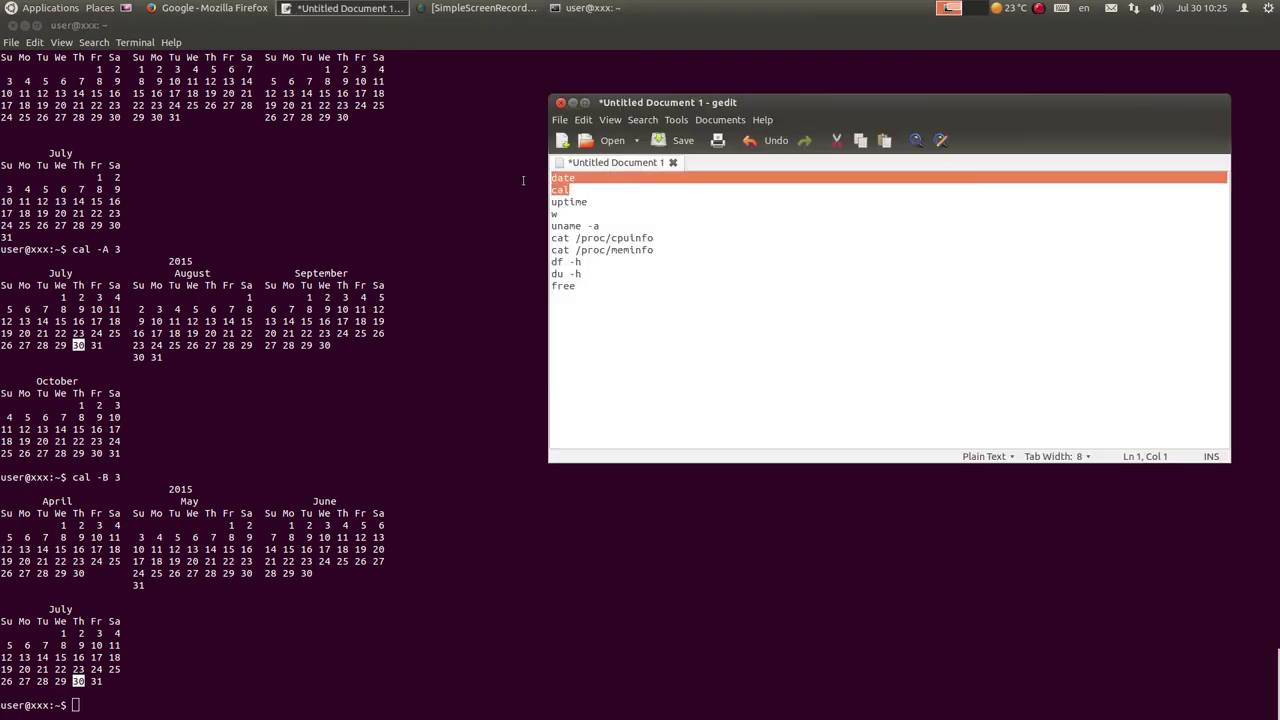
{"action": "key", "text": "Delete"}
{"action": "key", "text": "Delete"}
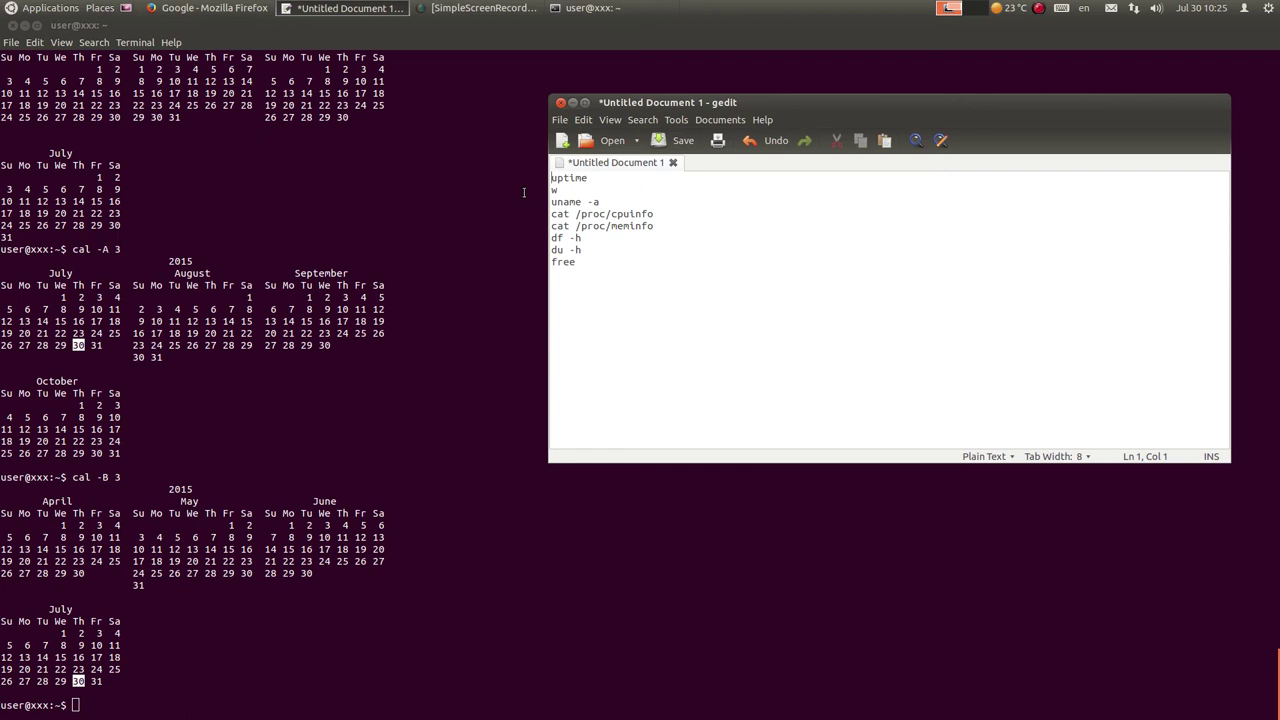
{"action": "left_click", "coordinate": [220, 640]}
{"action": "type", "text": "uptime"}
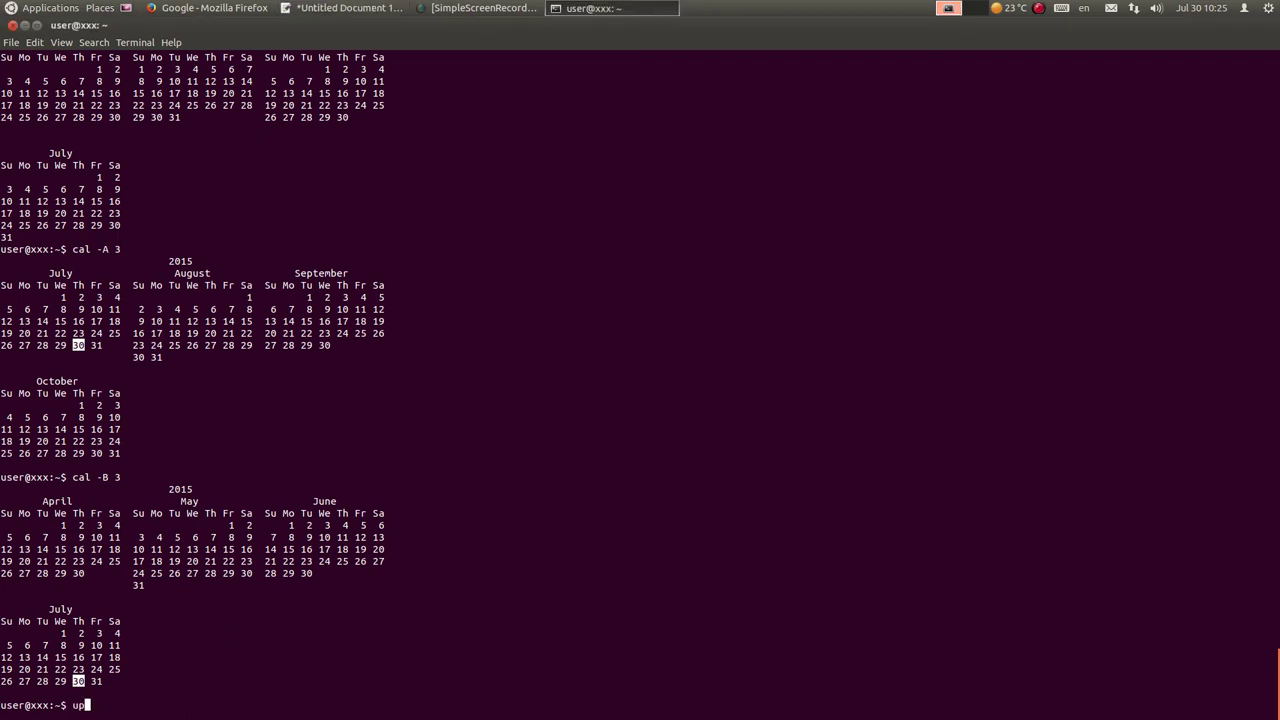
{"action": "key", "text": "Return"}
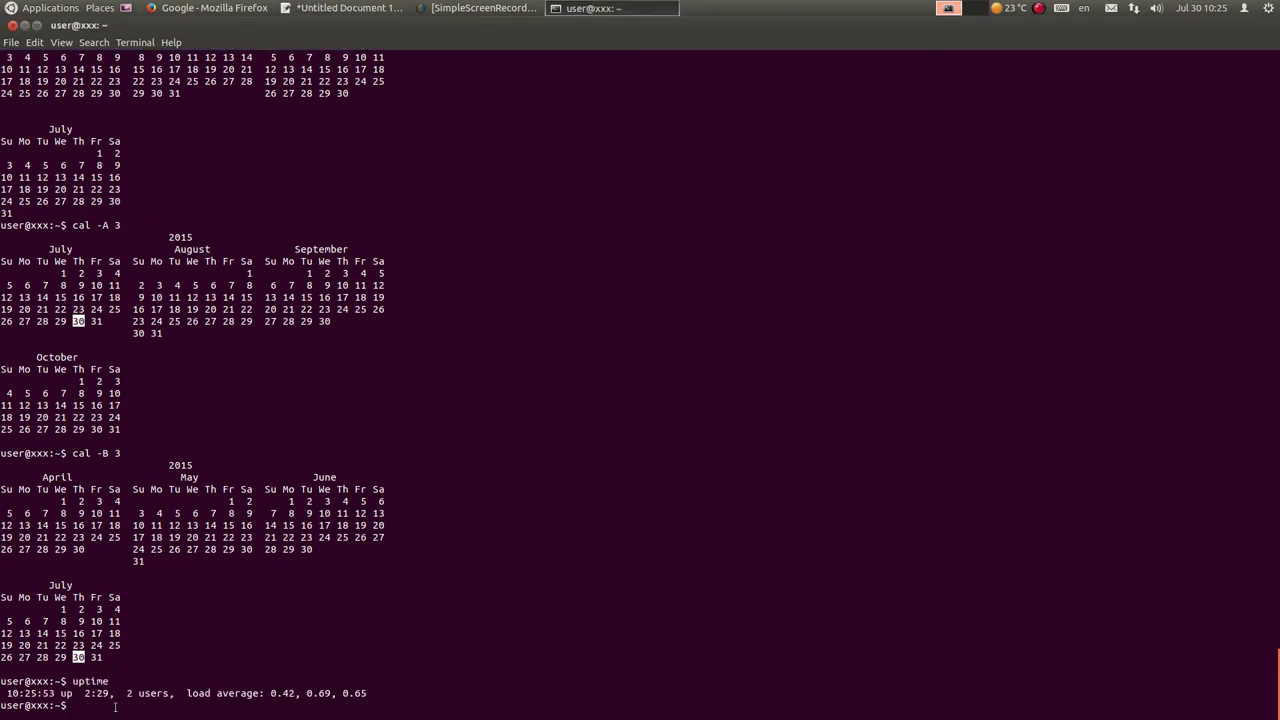
{"action": "left_click_drag", "start_coordinate": [6, 692], "coordinate": [68, 693]}
{"action": "left_click", "coordinate": [99, 692]}
{"action": "left_click_drag", "start_coordinate": [62, 692], "coordinate": [111, 692]}
{"action": "left_click", "coordinate": [111, 692]}
{"action": "left_click_drag", "start_coordinate": [127, 693], "coordinate": [170, 693]}
{"action": "left_click", "coordinate": [170, 693]}
Step: Strike uptime from the gedit list, clear the terminal with Ctrl+L and run w
{"action": "left_click", "coordinate": [345, 8]}
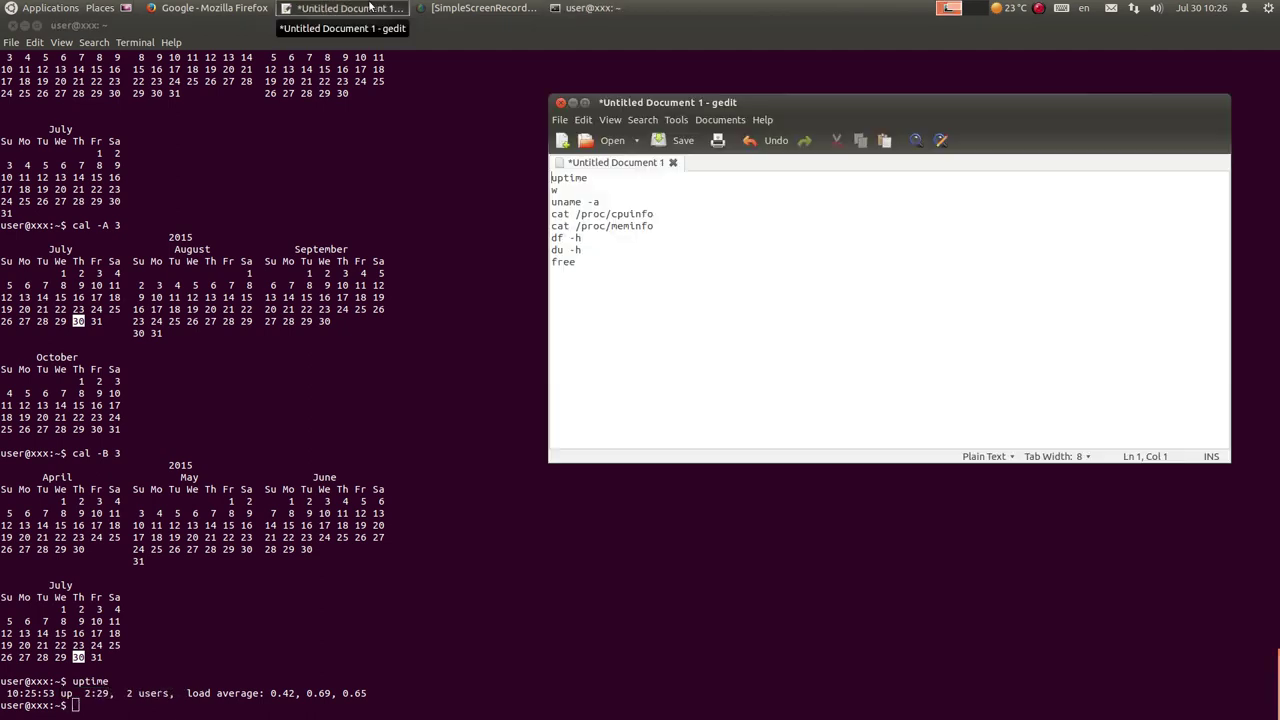
{"action": "double_click", "coordinate": [587, 178]}
{"action": "key", "text": "BackSpace"}
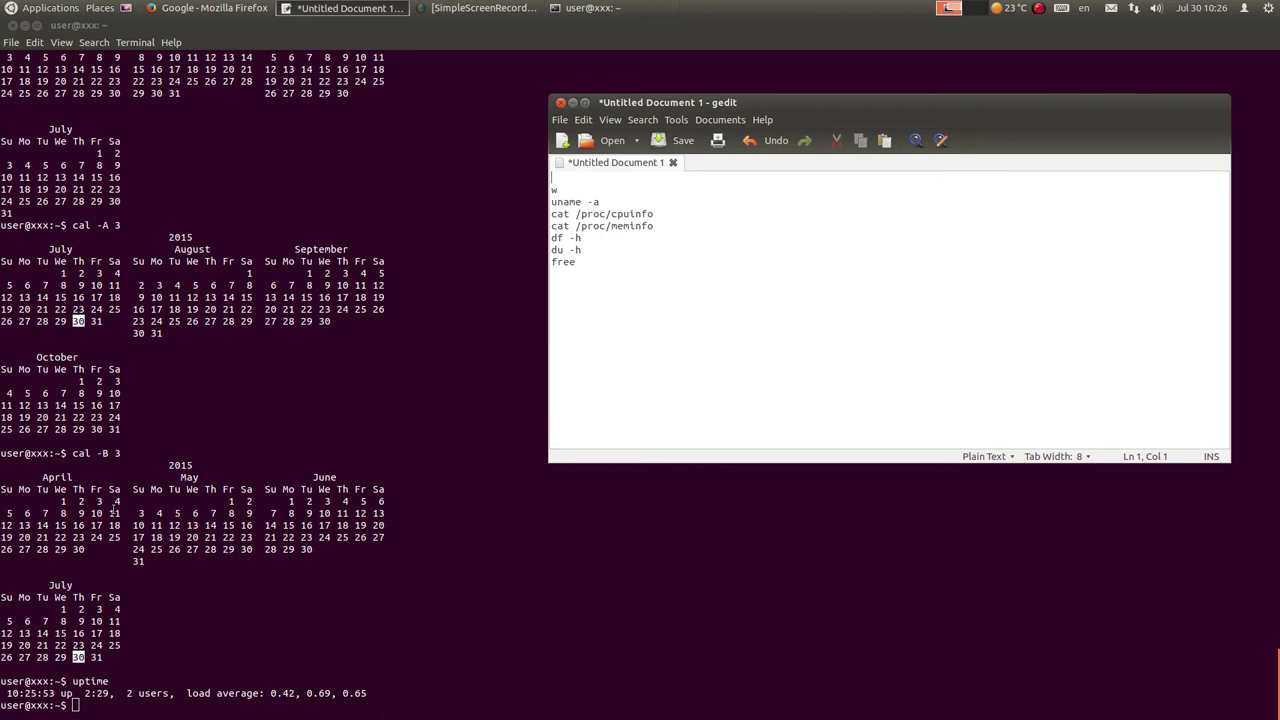
{"action": "left_click", "coordinate": [150, 660]}
{"action": "key", "text": "ctrl+l"}
{"action": "type", "text": "w"}
{"action": "key", "text": "Return"}
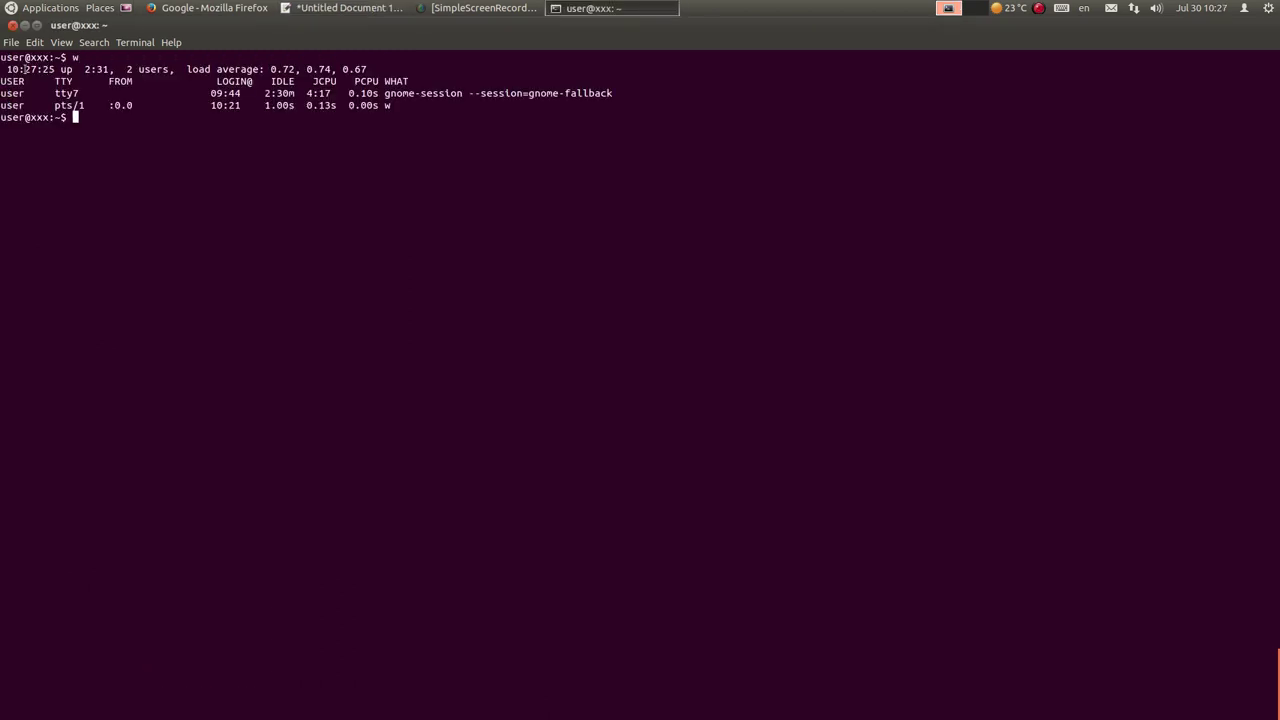
Step: Highlight w's 2:31 uptime, 2 users count and the tty7 and pts/1 session rows, then clear the screen
{"action": "left_click_drag", "start_coordinate": [80, 69], "coordinate": [156, 69]}
{"action": "left_click", "coordinate": [155, 72]}
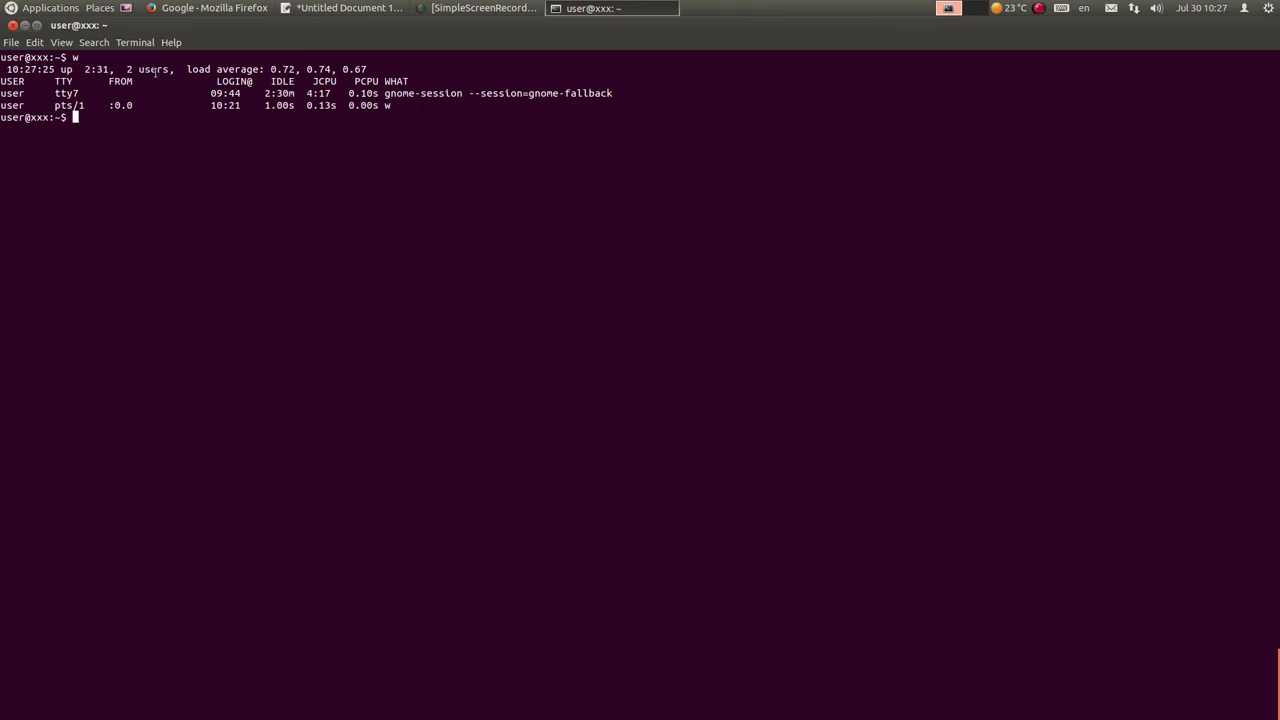
{"action": "double_click", "coordinate": [5, 94]}
{"action": "left_click_drag", "start_coordinate": [5, 105], "coordinate": [22, 105]}
{"action": "double_click", "coordinate": [12, 94]}
{"action": "triple_click", "coordinate": [60, 93]}
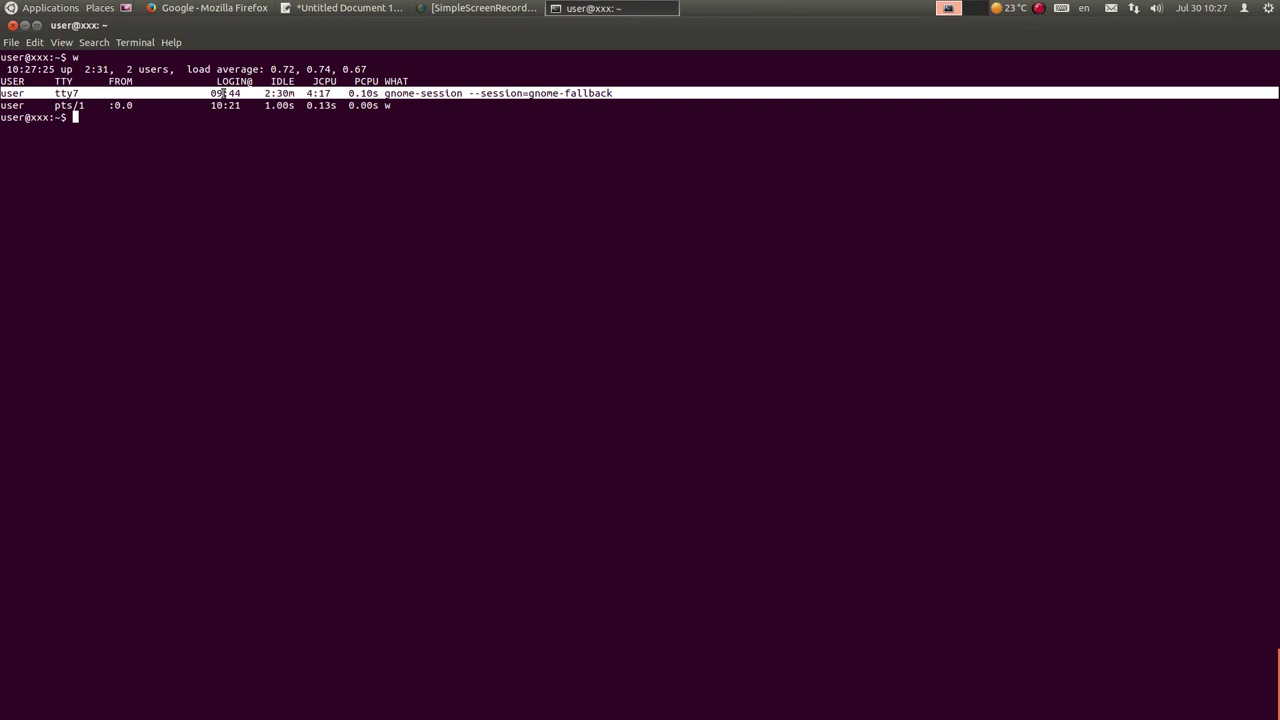
{"action": "left_click", "coordinate": [501, 93]}
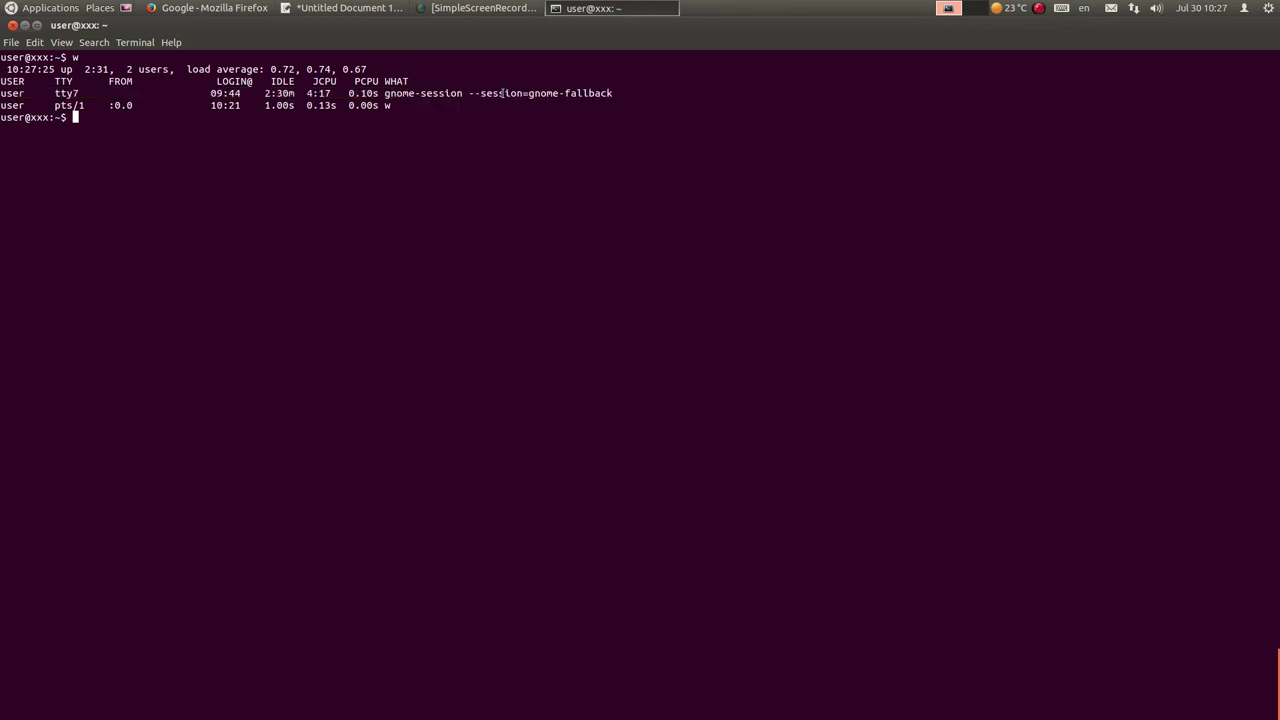
{"action": "left_click_drag", "start_coordinate": [14, 105], "coordinate": [303, 107]}
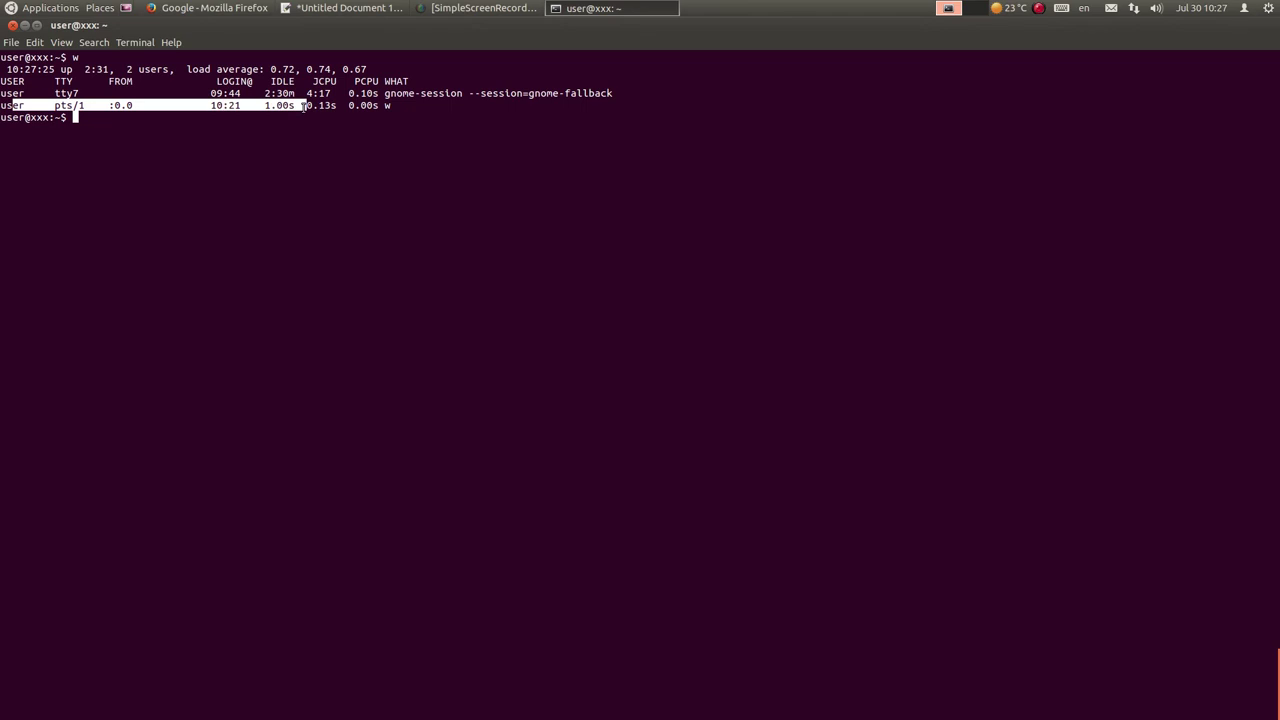
{"action": "left_click", "coordinate": [84, 110]}
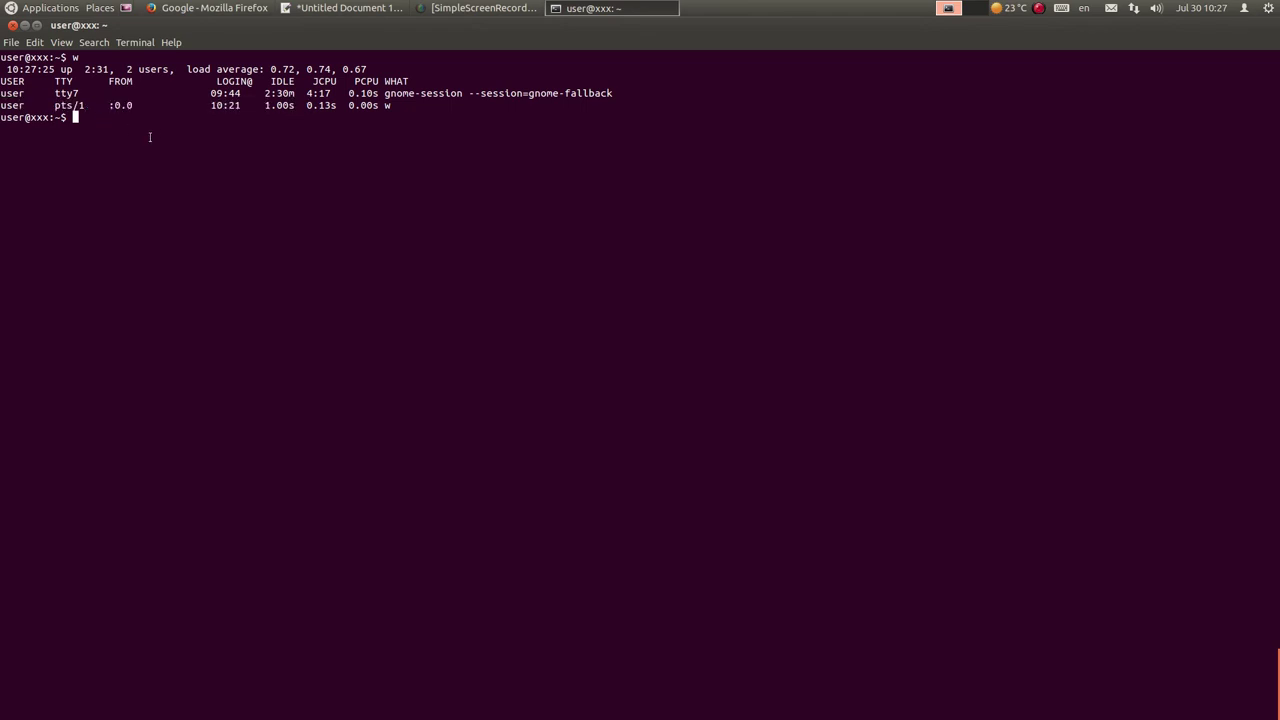
{"action": "key", "text": "ctrl+l"}
{"action": "key", "text": "alt+Tab"}
Step: Run uname -a in the terminal, pasted from the gedit command list
{"action": "key", "text": "shift+Down"}
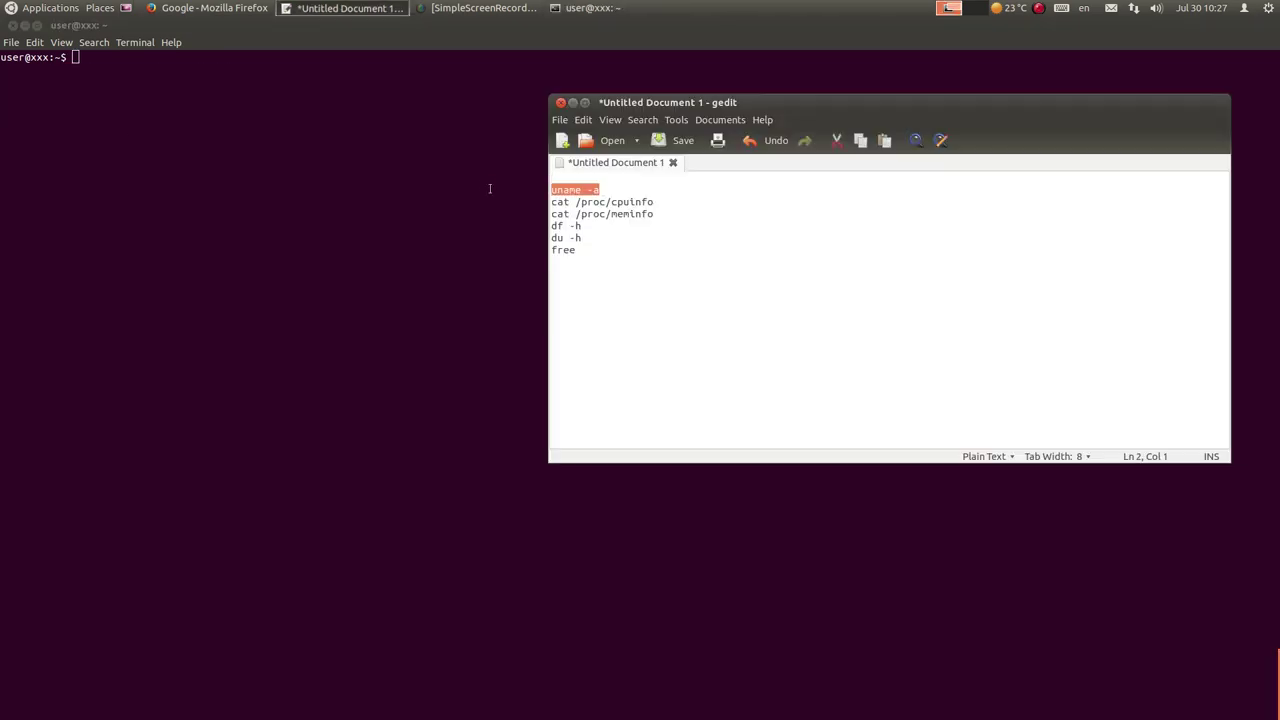
{"action": "key", "text": "alt+Tab"}
{"action": "middle_click", "coordinate": [374, 108]}
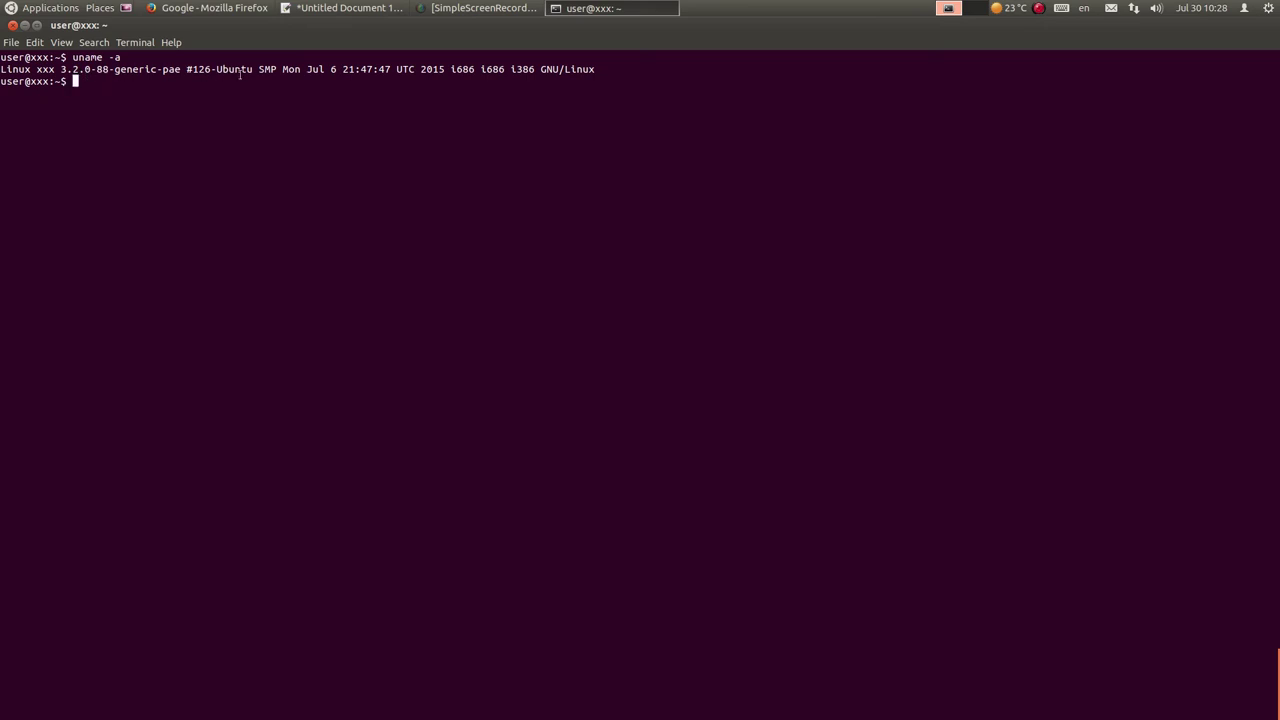
Step: Clear the terminal, run cat /proc/cpuinfo copied from gedit, scroll its output, then clear again
{"action": "left_click", "coordinate": [332, 9]}
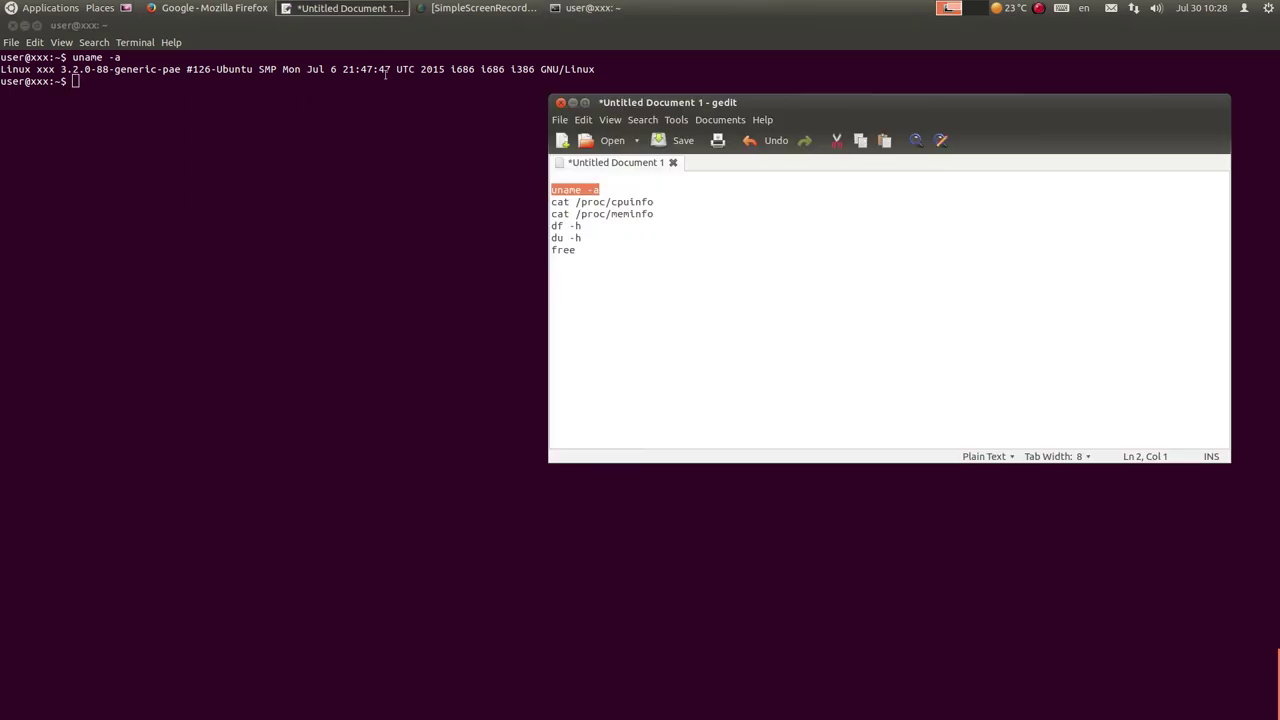
{"action": "triple_click", "coordinate": [656, 202]}
{"action": "key", "text": "ctrl+c"}
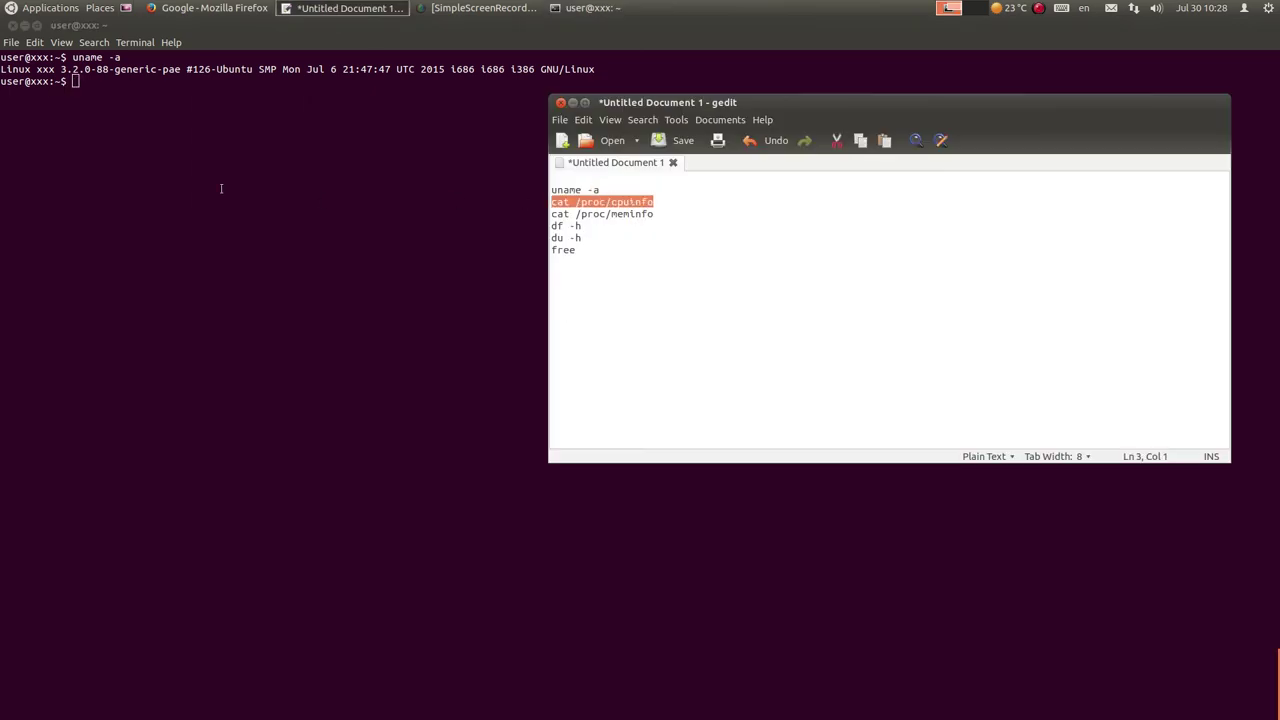
{"action": "left_click", "coordinate": [221, 188]}
{"action": "type", "text": "clear"}
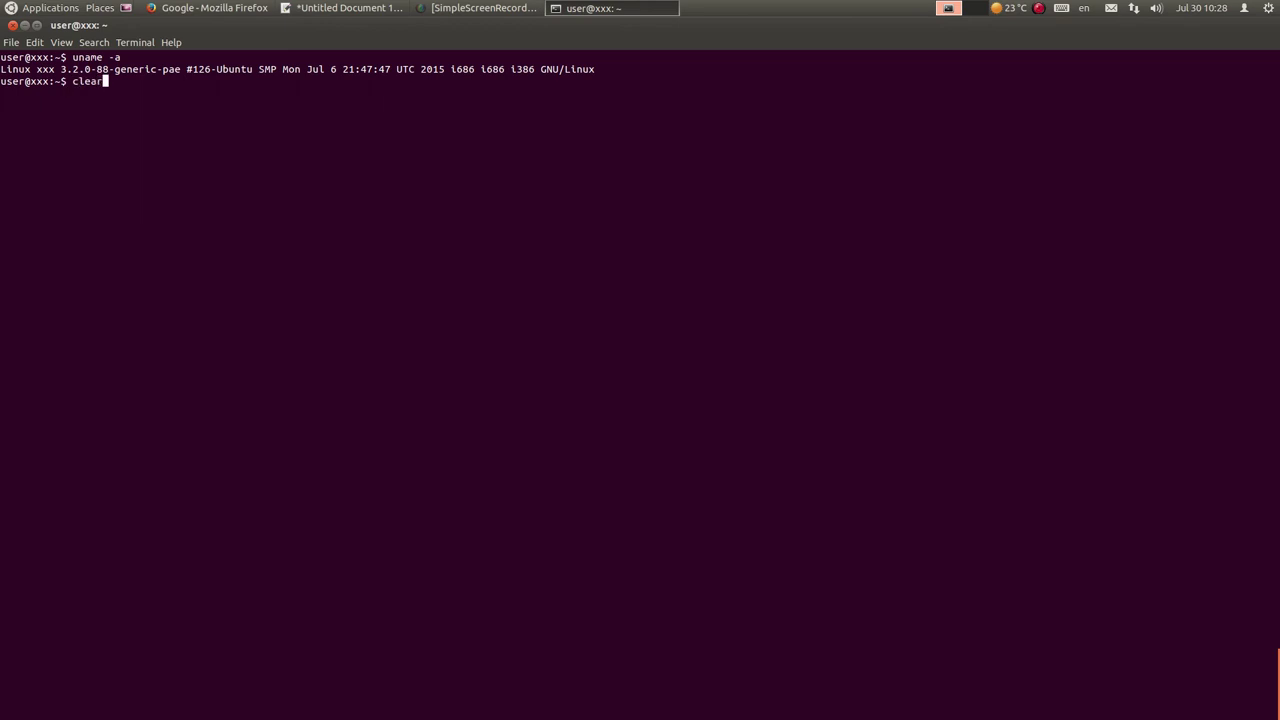
{"action": "key", "text": "Return"}
{"action": "key", "text": "ctrl+shift+v"}
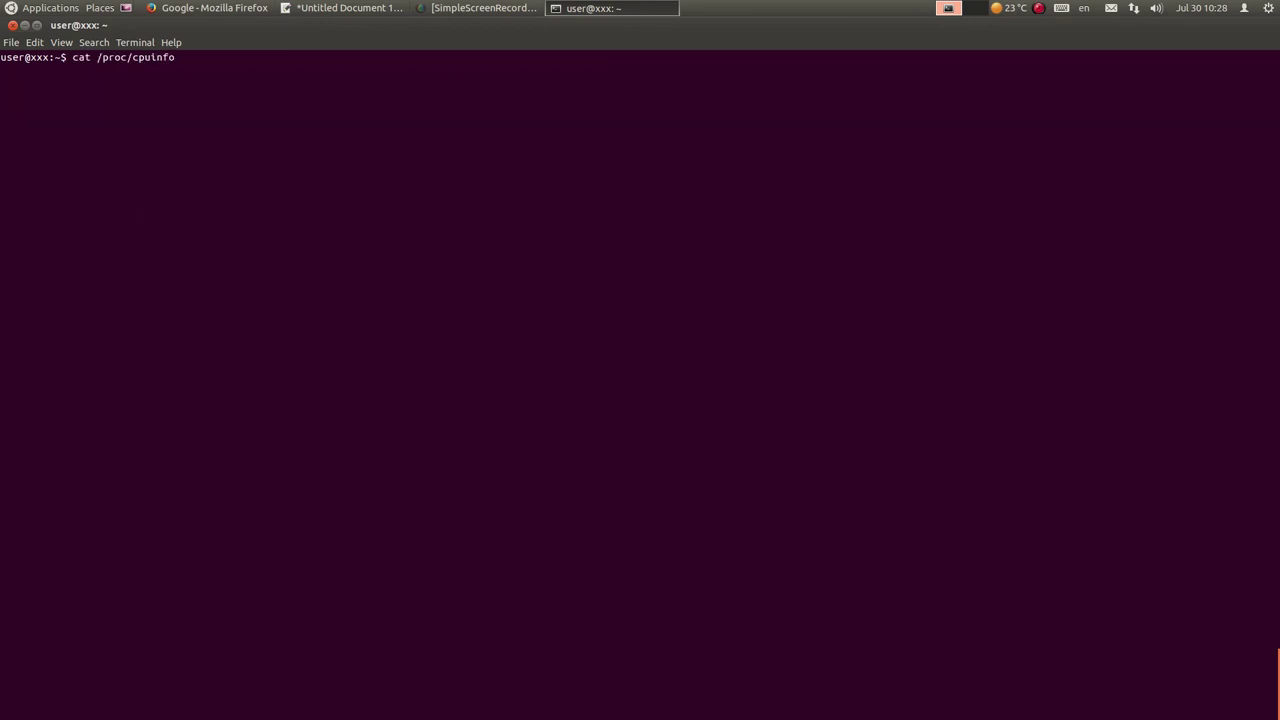
{"action": "key", "text": "Return"}
{"action": "scroll", "coordinate": [201, 290], "scroll_direction": "up", "scroll_amount": 15}
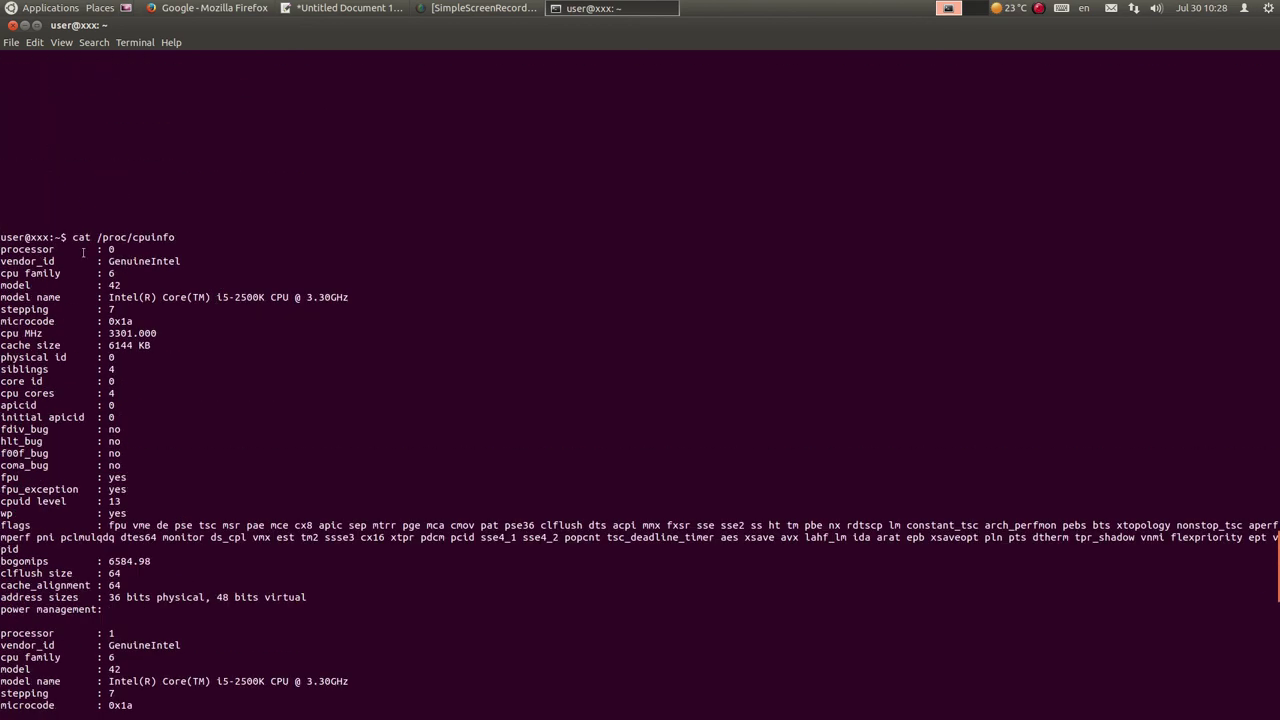
{"action": "scroll", "coordinate": [83, 252], "scroll_direction": "down", "scroll_amount": 20}
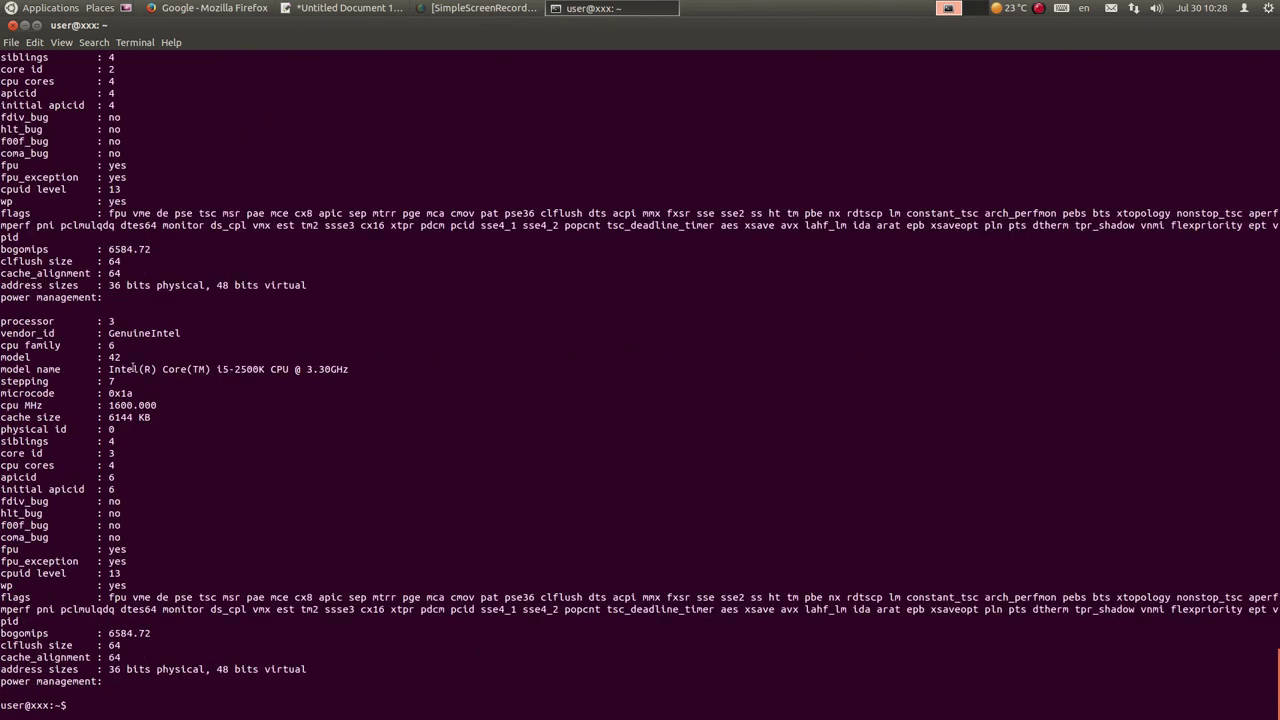
{"action": "key", "text": "ctrl+l"}
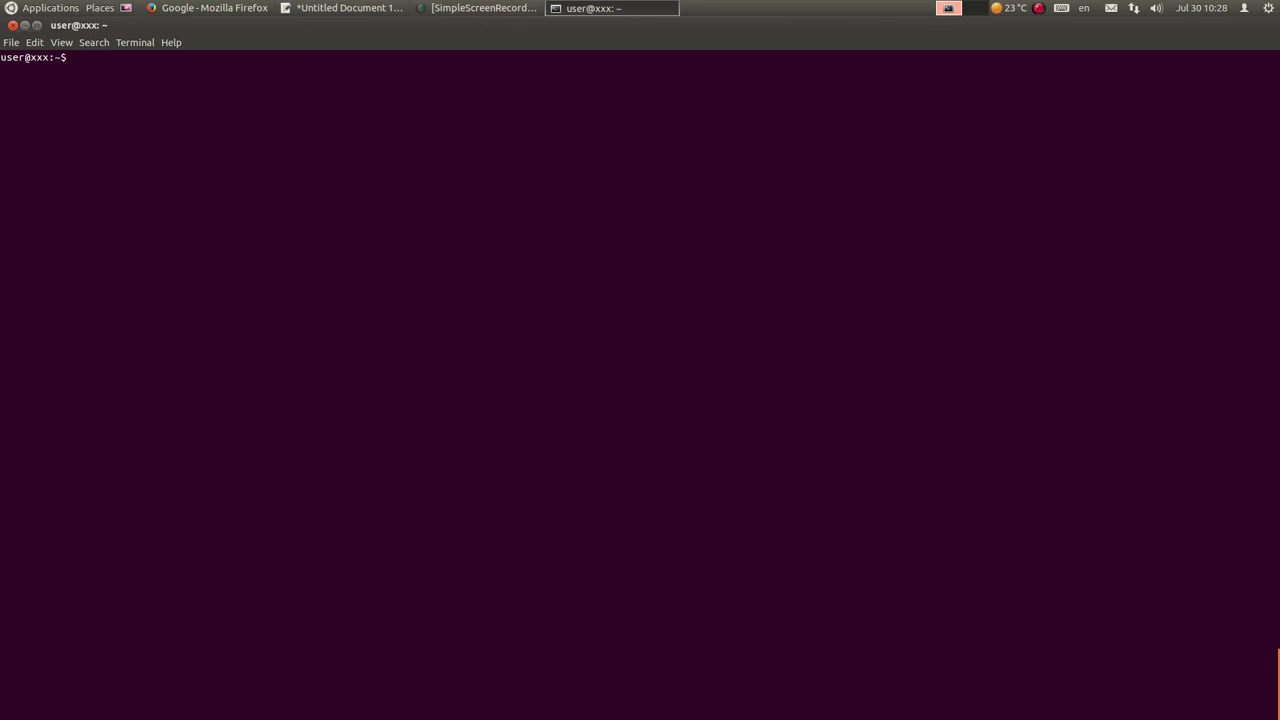
Step: Run sensors and highlight the Core 0 temperature reading
{"action": "type", "text": "sensors"}
{"action": "key", "text": "Return"}
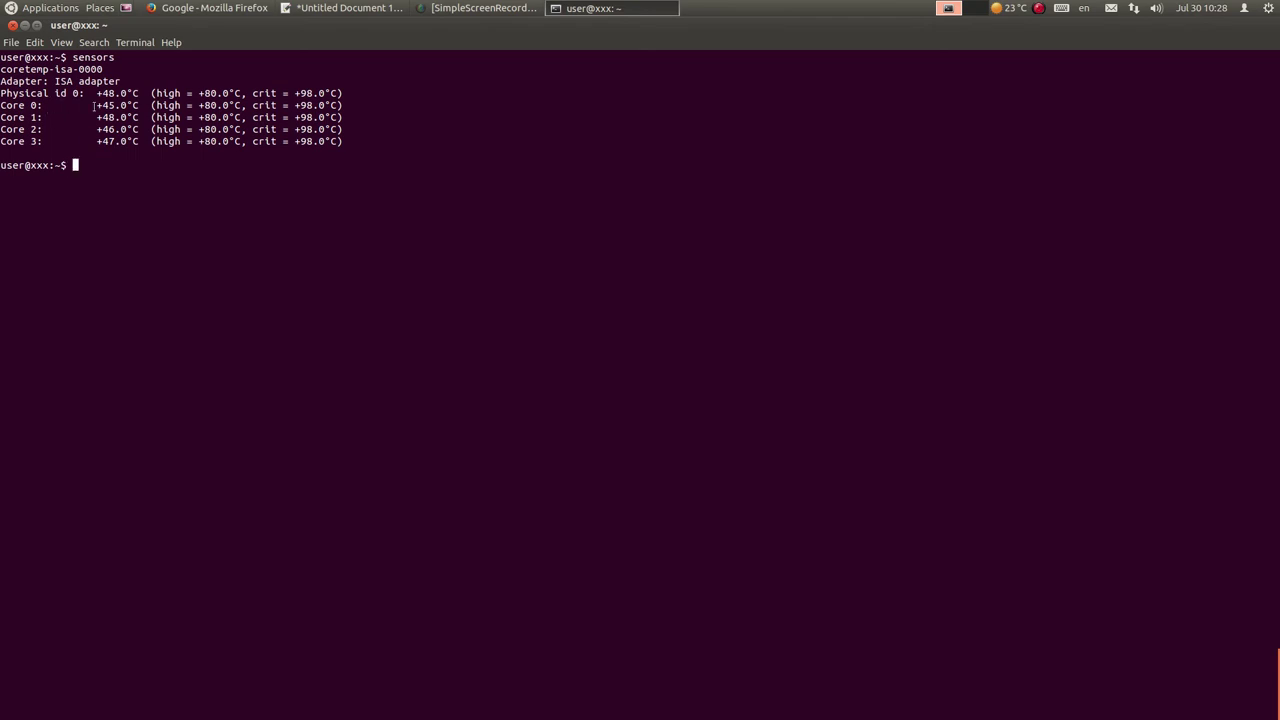
{"action": "left_click_drag", "start_coordinate": [96, 106], "coordinate": [122, 145]}
Step: Run cat /proc/meminfo copied from gedit, clear the screen, and select the df -h line
{"action": "key", "text": "alt+Tab"}
{"action": "left_click_drag", "start_coordinate": [655, 214], "coordinate": [527, 215]}
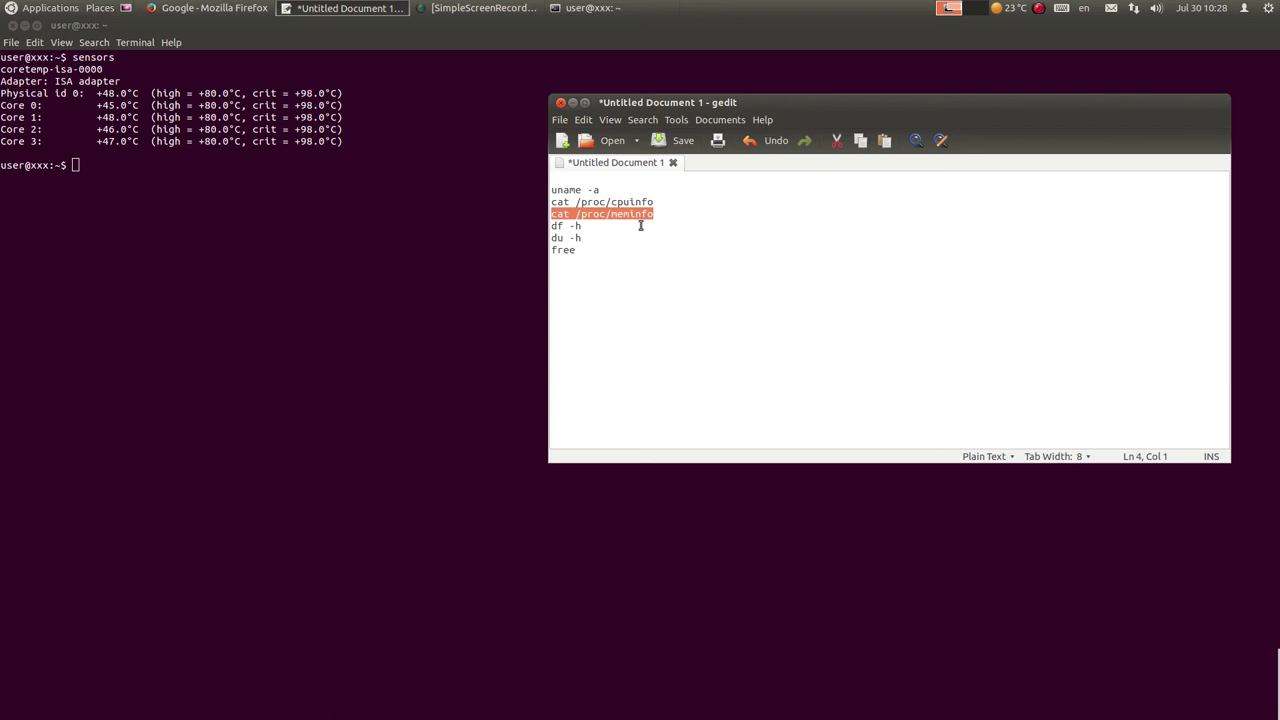
{"action": "left_click", "coordinate": [212, 211]}
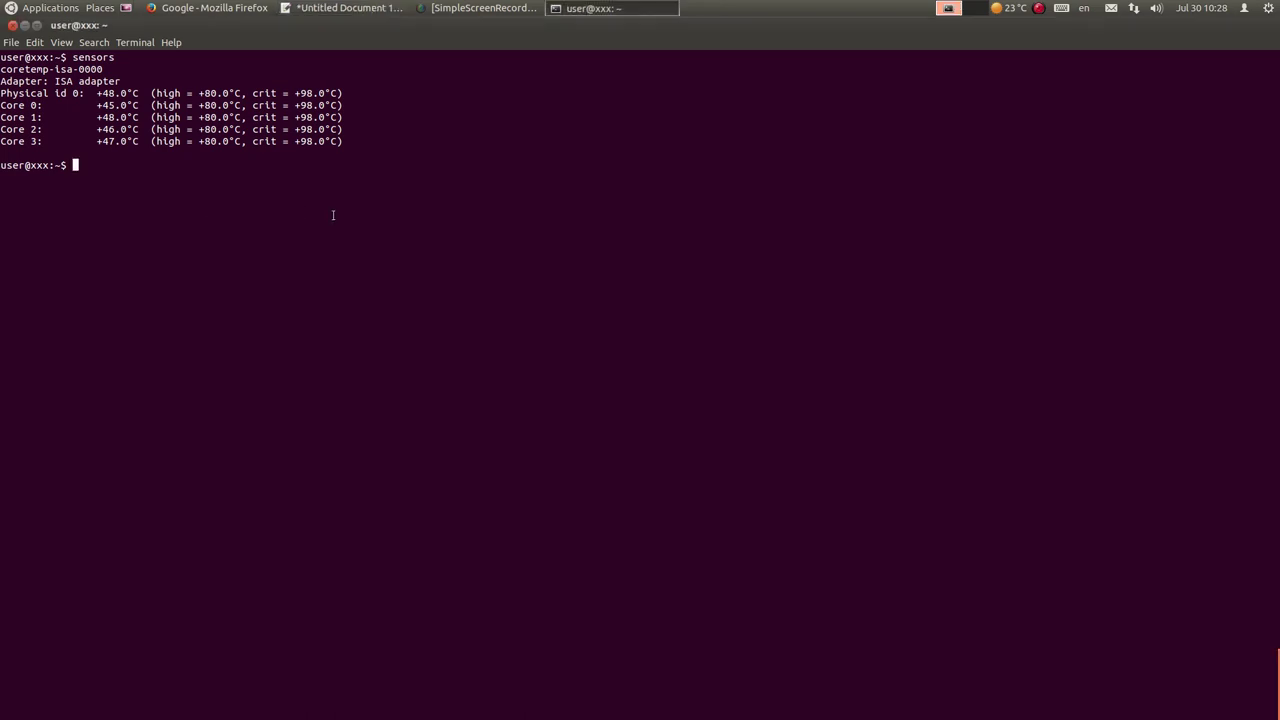
{"action": "middle_click", "coordinate": [311, 184]}
{"action": "key", "text": "Return"}
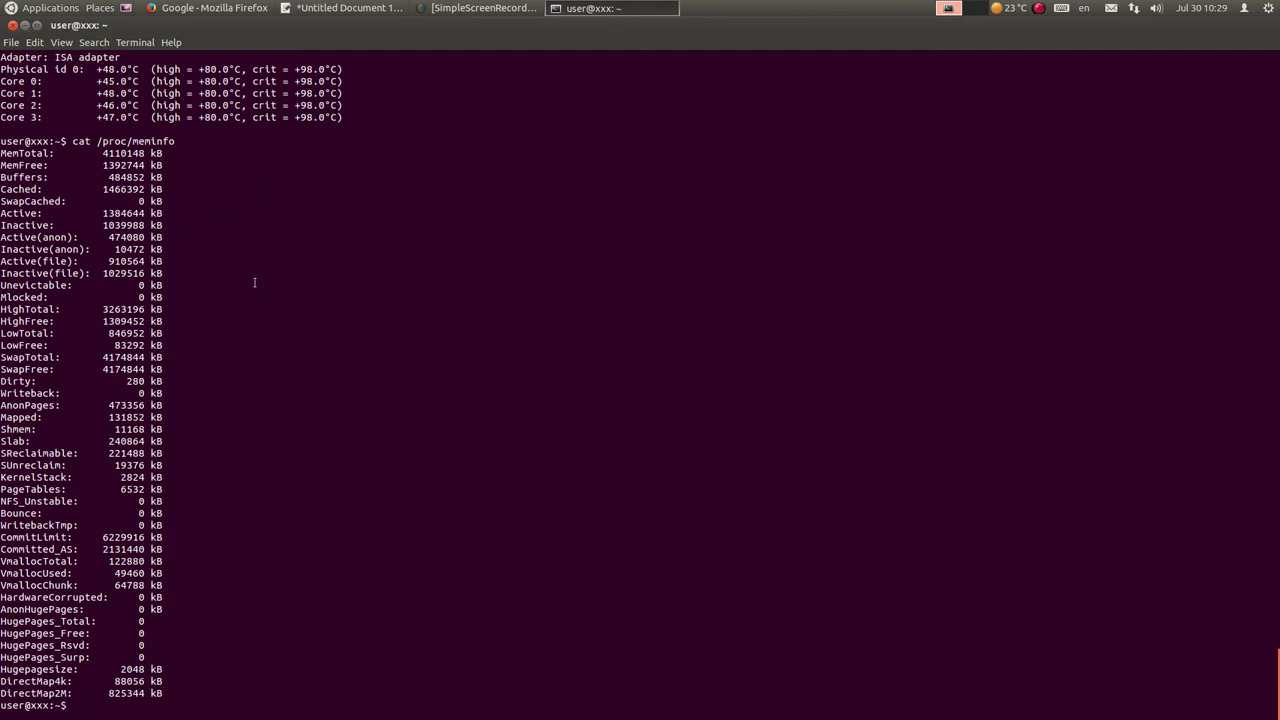
{"action": "key", "text": "ctrl+l"}
{"action": "key", "text": "alt+Tab"}
{"action": "left_click_drag", "start_coordinate": [551, 180], "coordinate": [583, 190]}
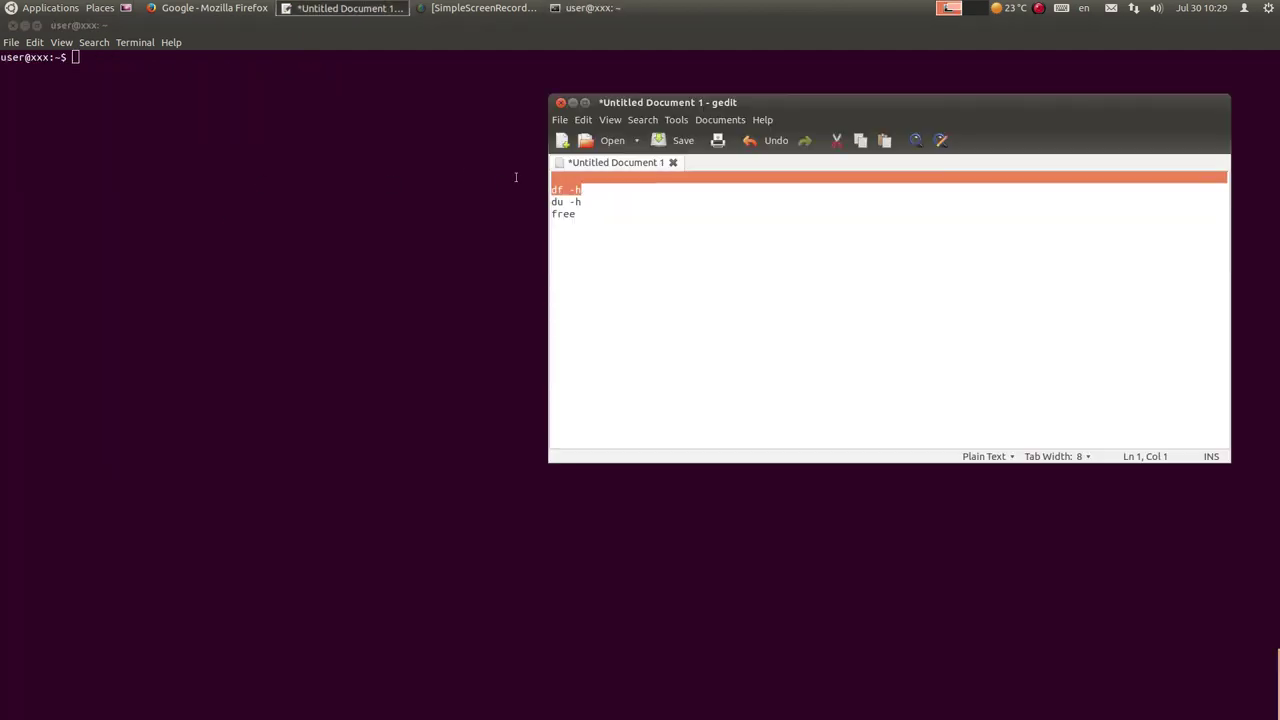
Step: Run df and highlight the root filesystem's size figures
{"action": "left_click", "coordinate": [267, 101]}
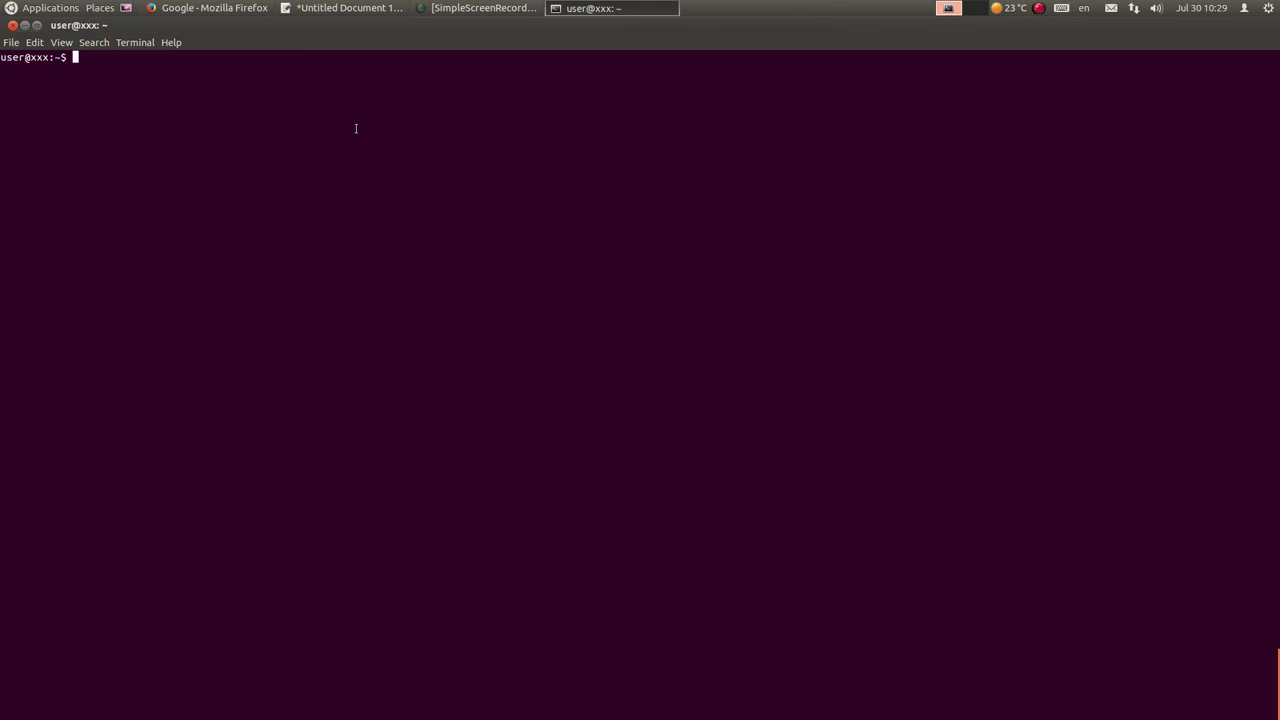
{"action": "type", "text": "df"}
{"action": "key", "text": "Return"}
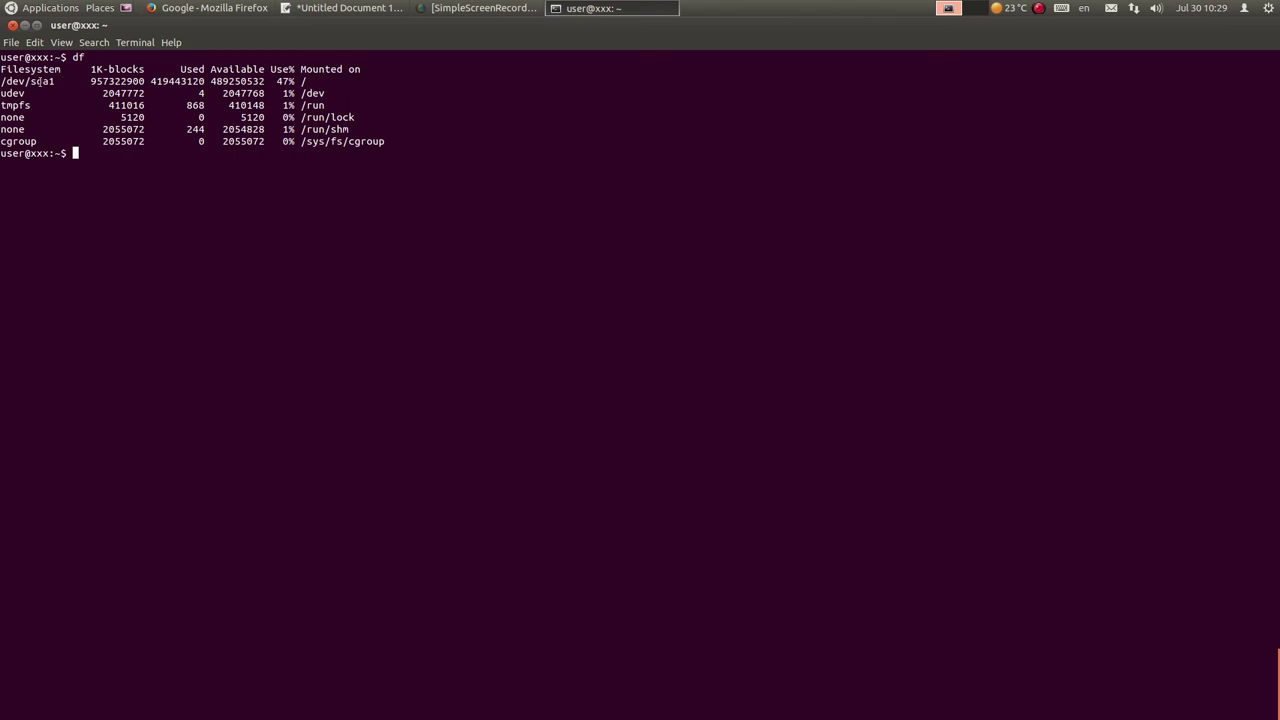
{"action": "left_click_drag", "start_coordinate": [5, 82], "coordinate": [200, 82]}
{"action": "left_click", "coordinate": [247, 157]}
Step: Run df --help and mark the human-readable option's description
{"action": "type", "text": "df --help"}
{"action": "key", "text": "Return"}
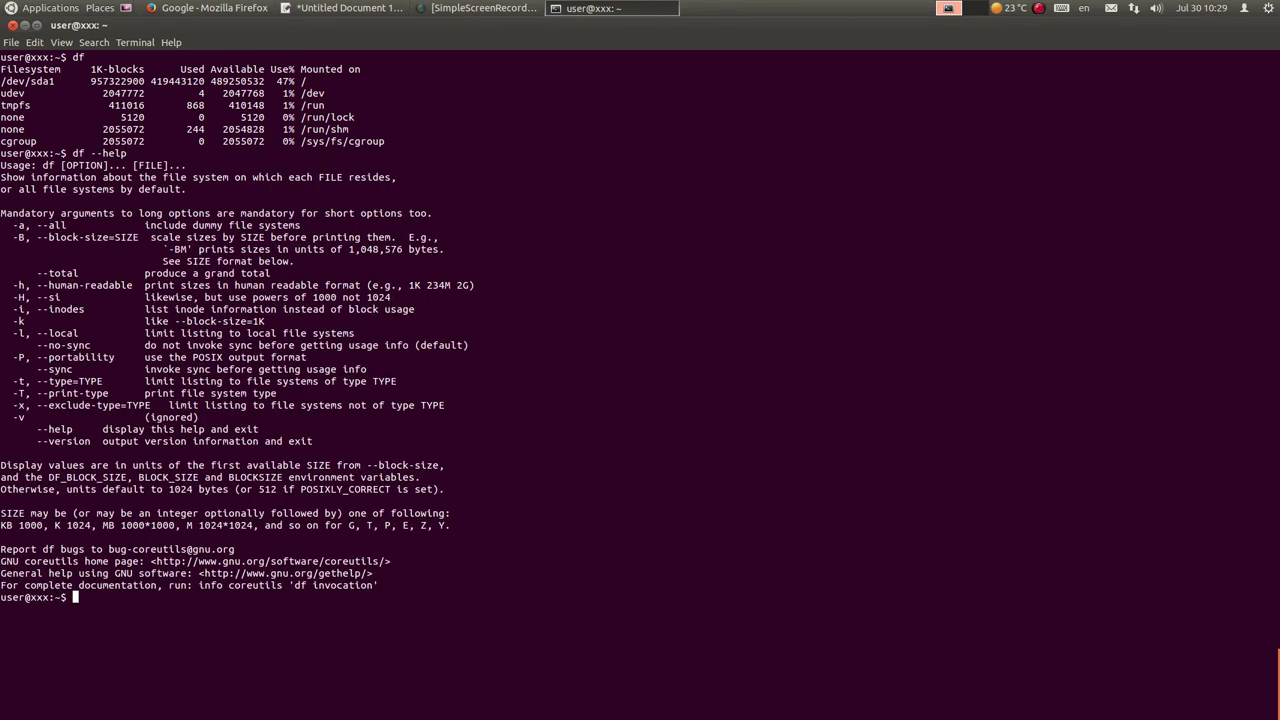
{"action": "left_click_drag", "start_coordinate": [13, 285], "coordinate": [233, 285]}
{"action": "left_click", "coordinate": [235, 284]}
Step: Edit the recalled command into df -h and run it, highlighting the 913G total size
{"action": "key", "text": "Up"}
{"action": "key", "text": "BackSpace"}
{"action": "key", "text": "BackSpace"}
{"action": "key", "text": "BackSpace"}
{"action": "key", "text": "BackSpace"}
{"action": "key", "text": "BackSpace"}
{"action": "key", "text": "BackSpace"}
{"action": "key", "text": "BackSpace"}
{"action": "type", "text": "-t"}
{"action": "key", "text": "BackSpace"}
{"action": "type", "text": "h"}
{"action": "key", "text": "Return"}
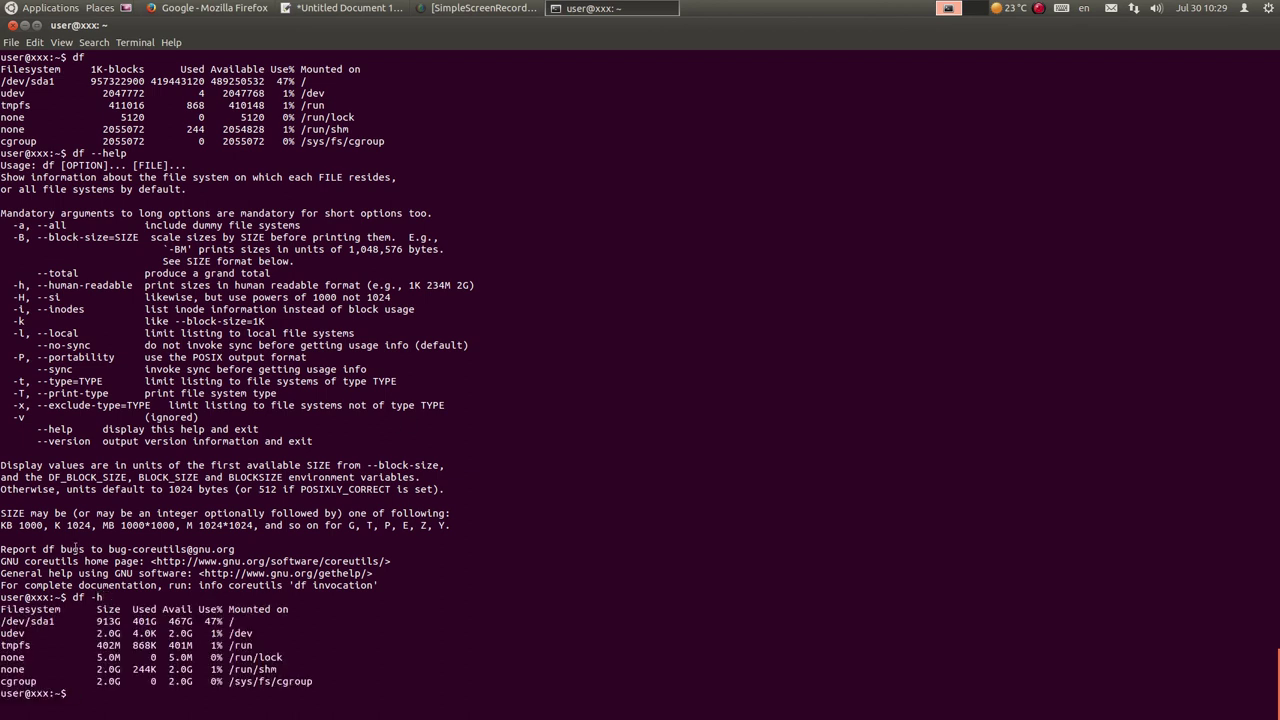
{"action": "left_click_drag", "start_coordinate": [97, 621], "coordinate": [190, 621]}
{"action": "left_click", "coordinate": [134, 621]}
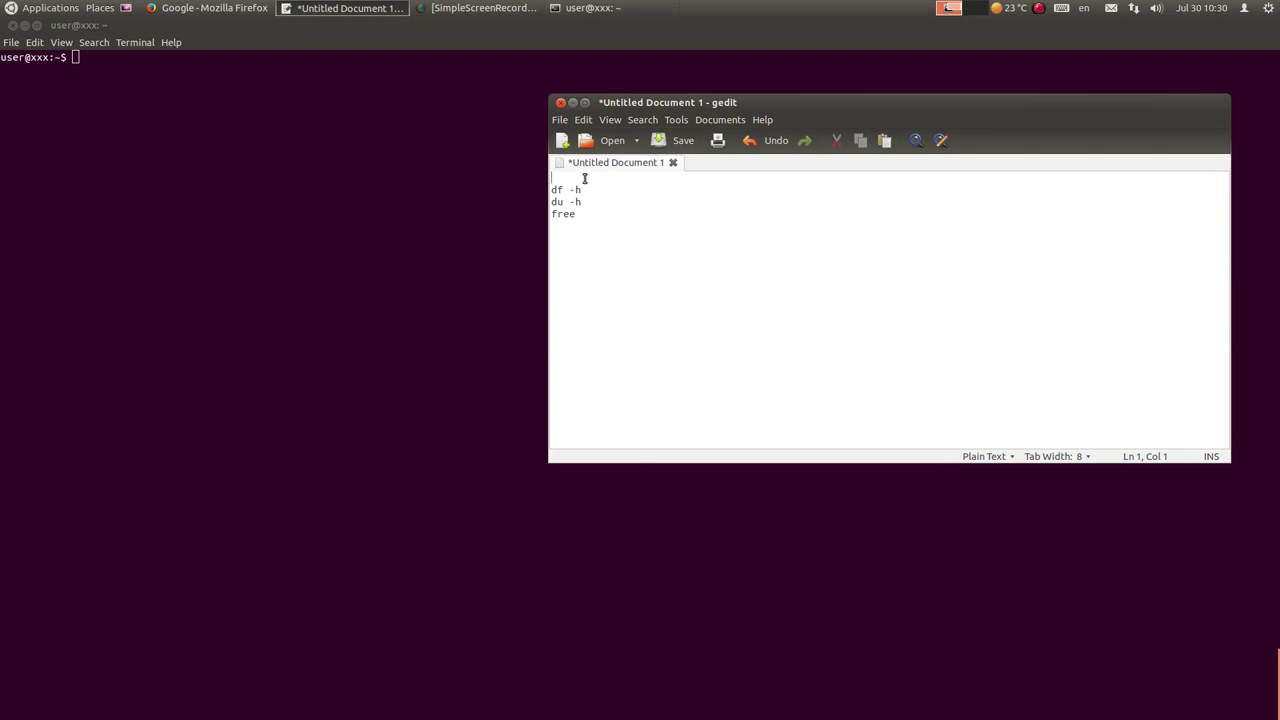
Step: Enter the Games folder and run du, picking out warsow_1.0/libs at 8464 blocks
{"action": "left_click", "coordinate": [404, 121]}
{"action": "type", "text": "cd Games"}
{"action": "key", "text": "Return"}
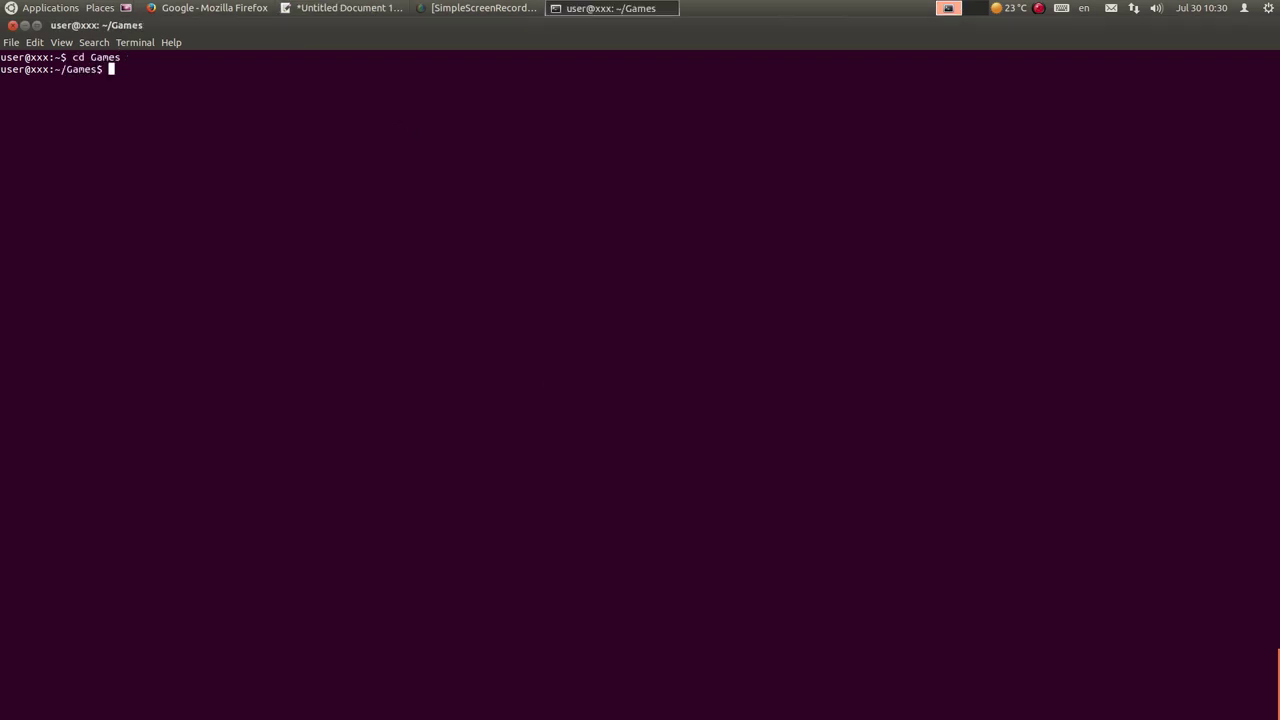
{"action": "type", "text": "du"}
{"action": "key", "text": "Return"}
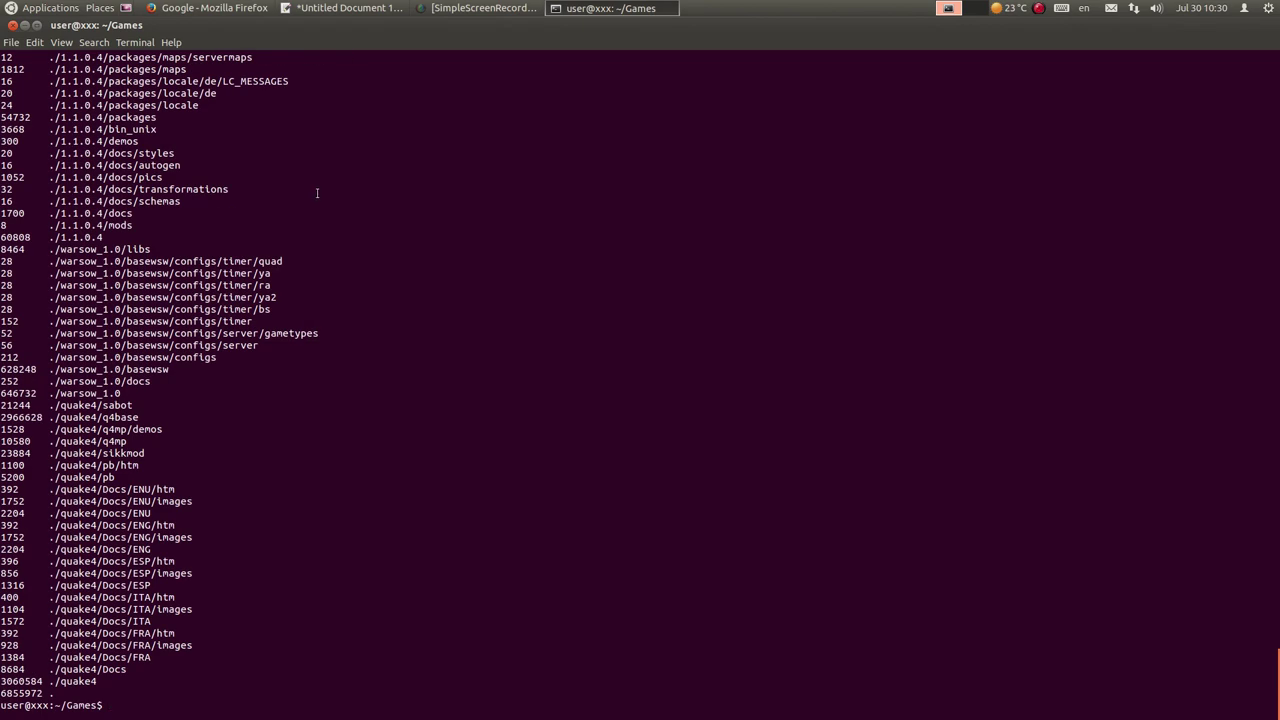
{"action": "scroll", "coordinate": [317, 193], "scroll_direction": "up", "scroll_amount": 20}
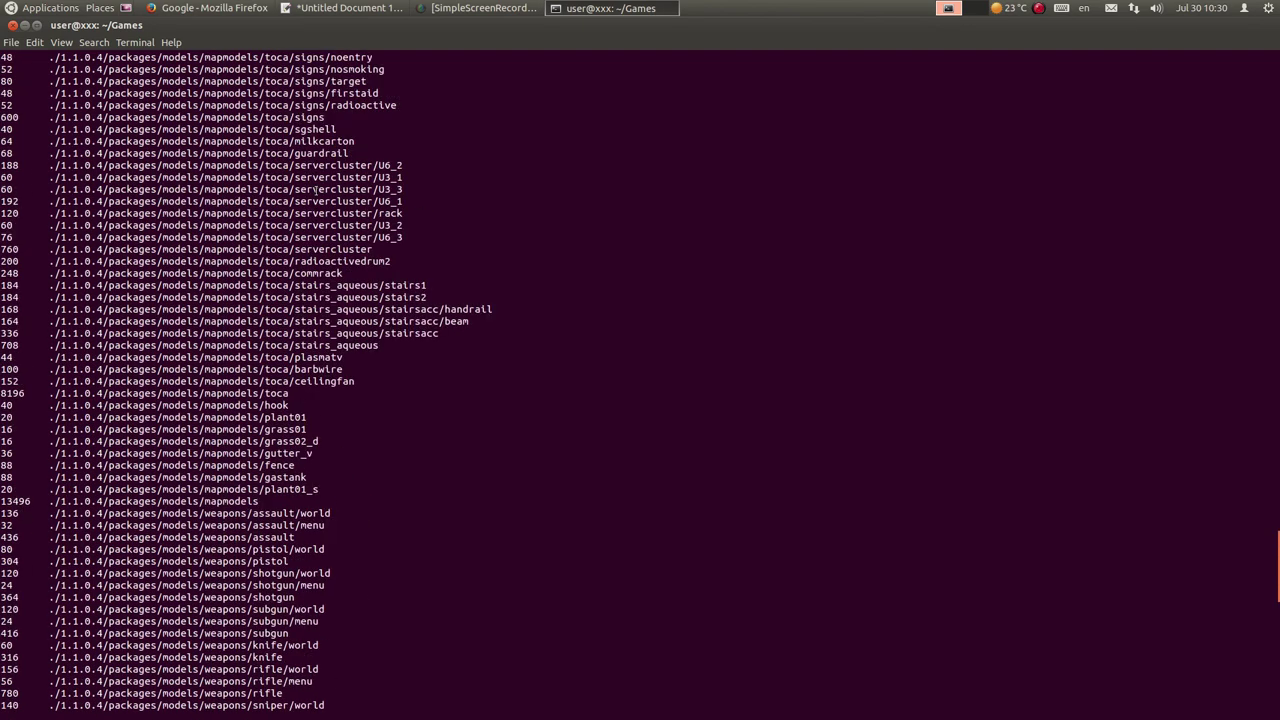
{"action": "scroll", "coordinate": [317, 189], "scroll_direction": "down", "scroll_amount": 20}
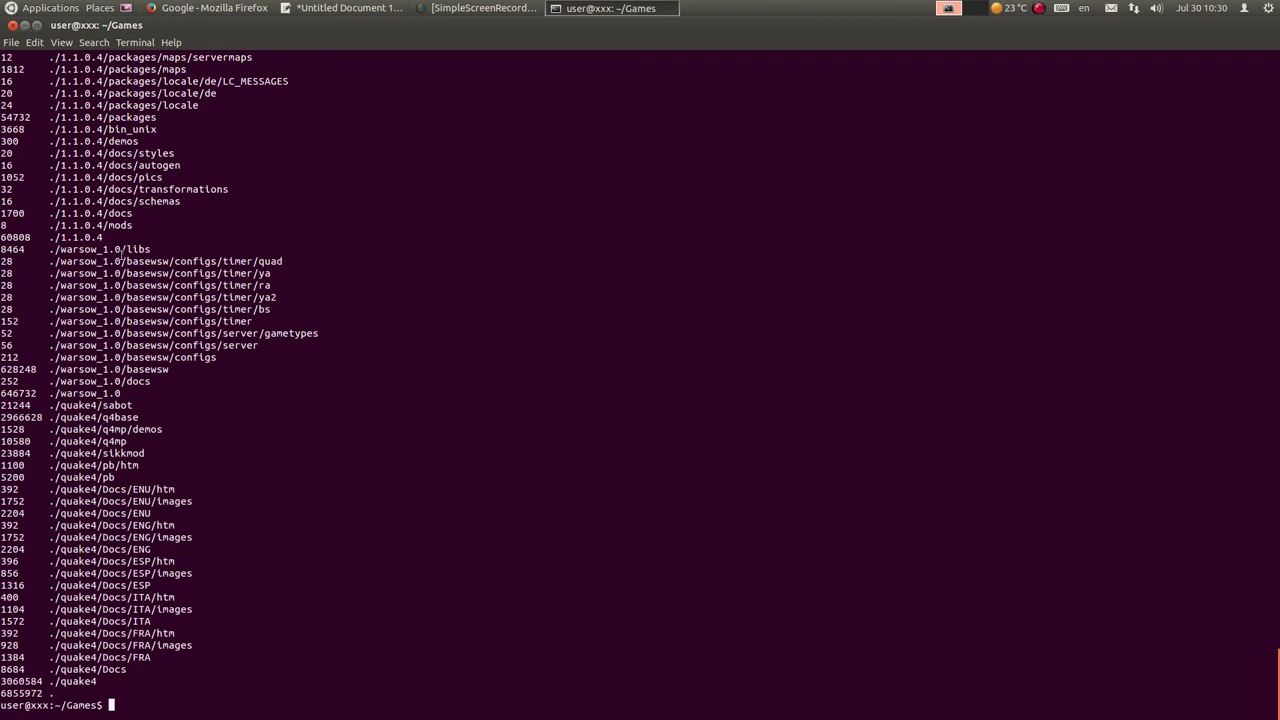
{"action": "left_click_drag", "start_coordinate": [150, 249], "coordinate": [52, 249]}
{"action": "double_click", "coordinate": [12, 249]}
{"action": "left_click", "coordinate": [271, 709]}
Step: Run du -h and highlight the 8.3M size of warsow_1.0/libs
{"action": "type", "text": "du -h"}
{"action": "key", "text": "Return"}
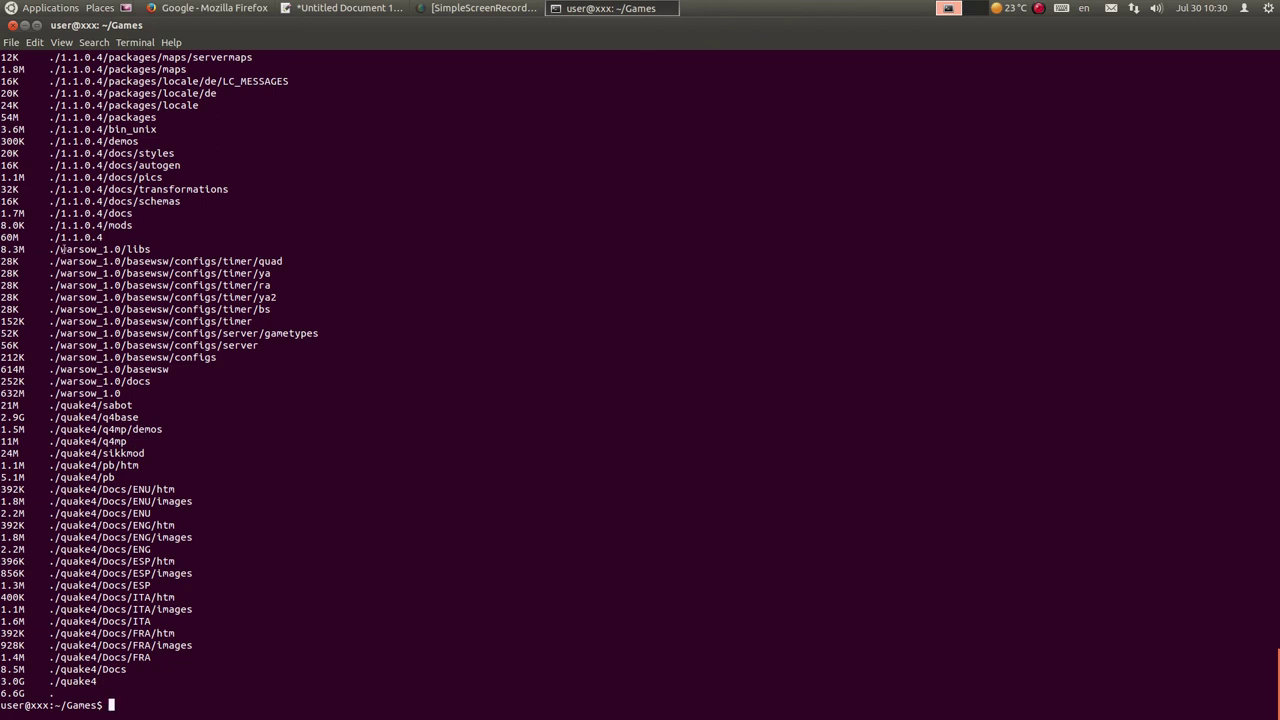
{"action": "left_click_drag", "start_coordinate": [52, 249], "coordinate": [165, 250]}
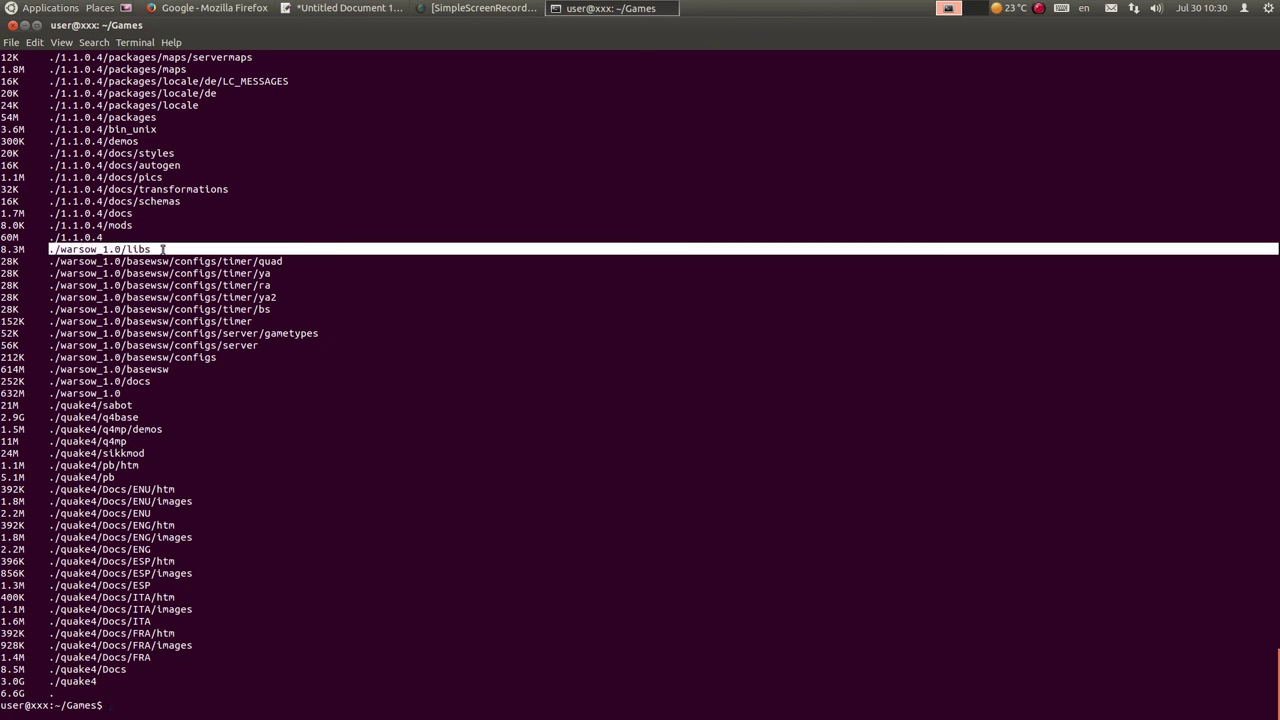
{"action": "left_click", "coordinate": [25, 249]}
{"action": "left_click_drag", "start_coordinate": [60, 249], "coordinate": [179, 250]}
{"action": "left_click", "coordinate": [19, 250]}
{"action": "double_click", "coordinate": [19, 249]}
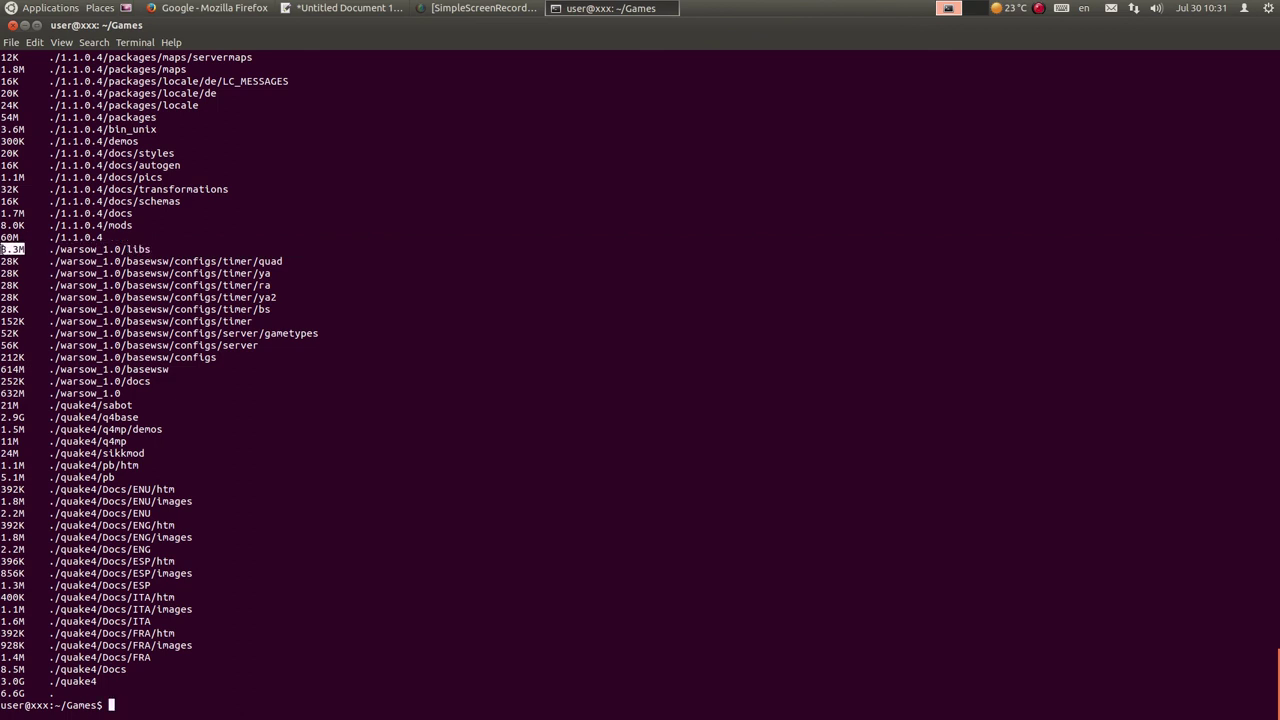
{"action": "left_click", "coordinate": [19, 249]}
{"action": "scroll", "coordinate": [271, 321], "scroll_direction": "up", "scroll_amount": 15}
{"action": "scroll", "coordinate": [260, 321], "scroll_direction": "down", "scroll_amount": 15}
Step: Select the remaining commands in gedit, then run free in the terminal
{"action": "left_click", "coordinate": [368, 10]}
{"action": "key", "text": "ctrl+a"}
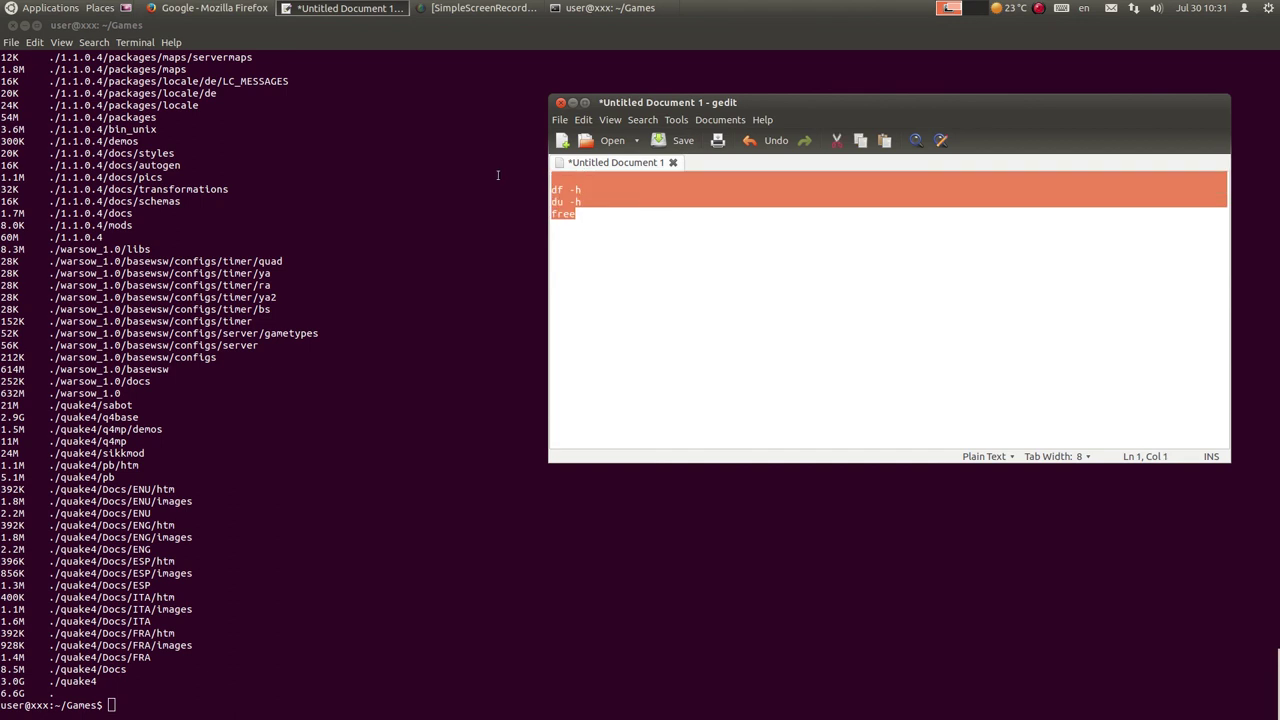
{"action": "left_click", "coordinate": [276, 543]}
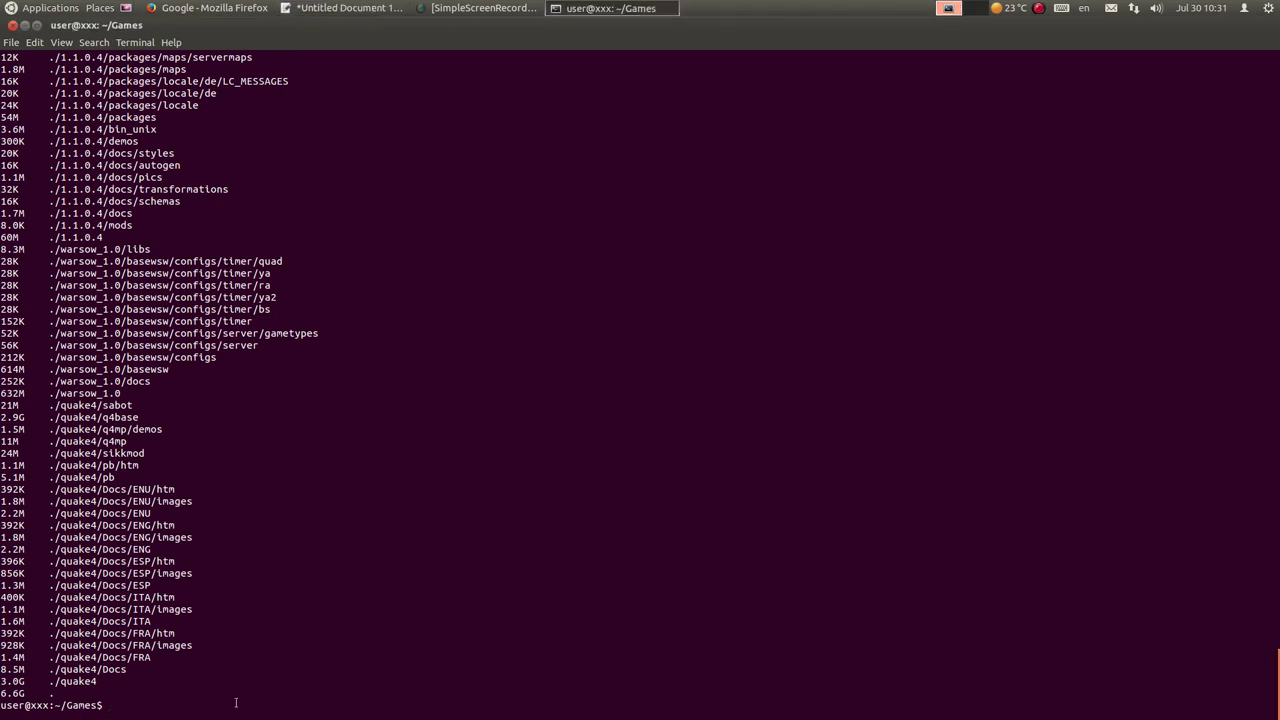
{"action": "type", "text": "free"}
{"action": "key", "text": "Return"}
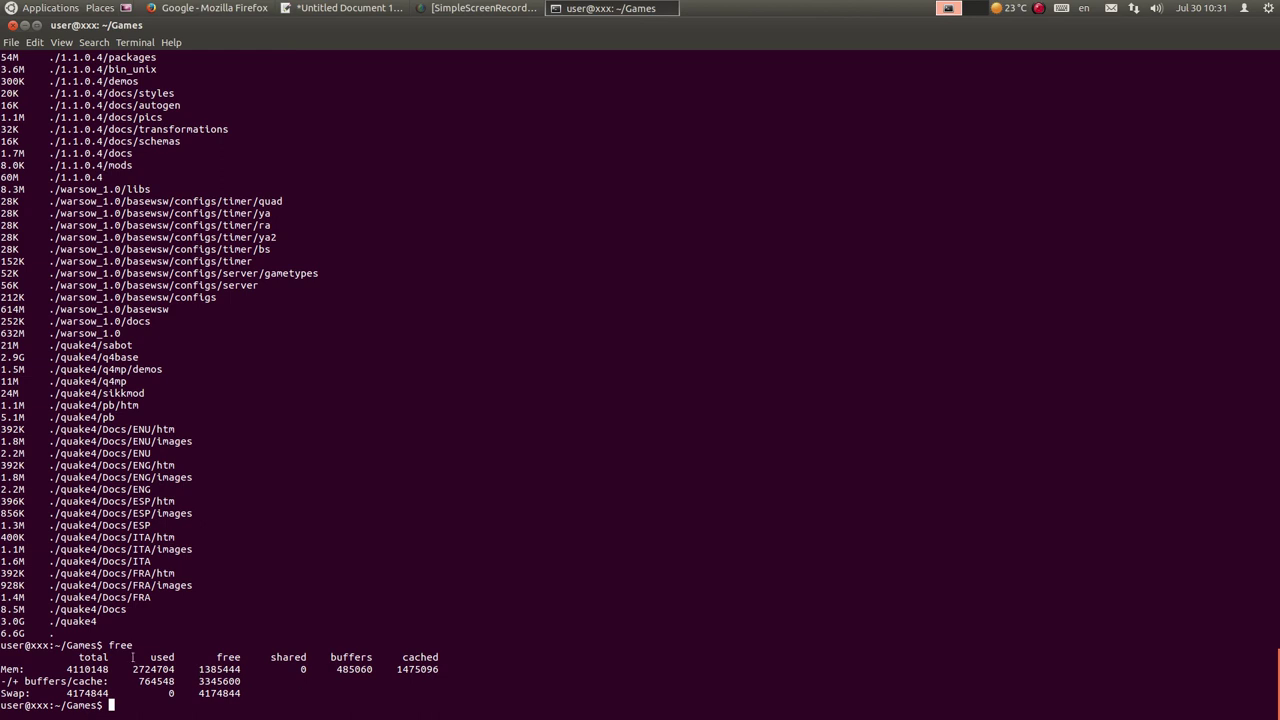
Step: Show free --help, then run free -m and mark the 4013 MB total memory
{"action": "type", "text": "free --help"}
{"action": "key", "text": "Return"}
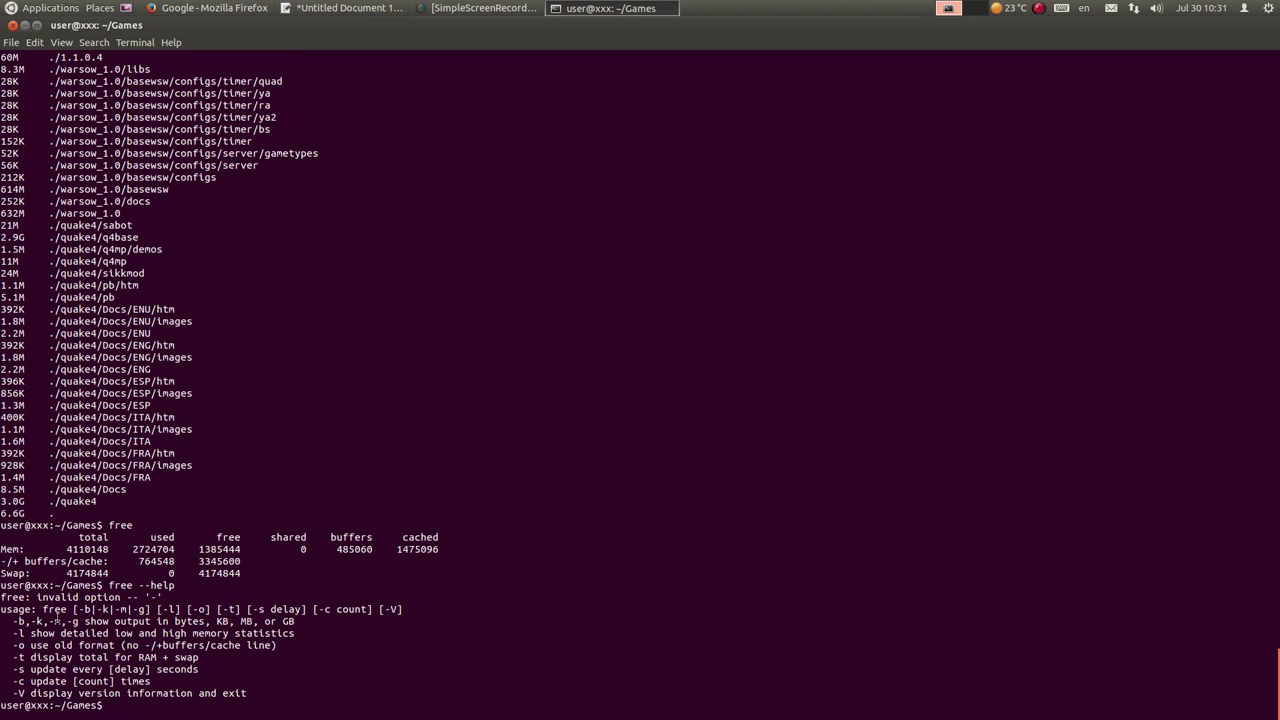
{"action": "key", "text": "Up"}
{"action": "key", "text": "BackSpace"}
{"action": "key", "text": "BackSpace"}
{"action": "key", "text": "BackSpace"}
{"action": "key", "text": "BackSpace"}
{"action": "key", "text": "BackSpace"}
{"action": "type", "text": "m"}
{"action": "key", "text": "Return"}
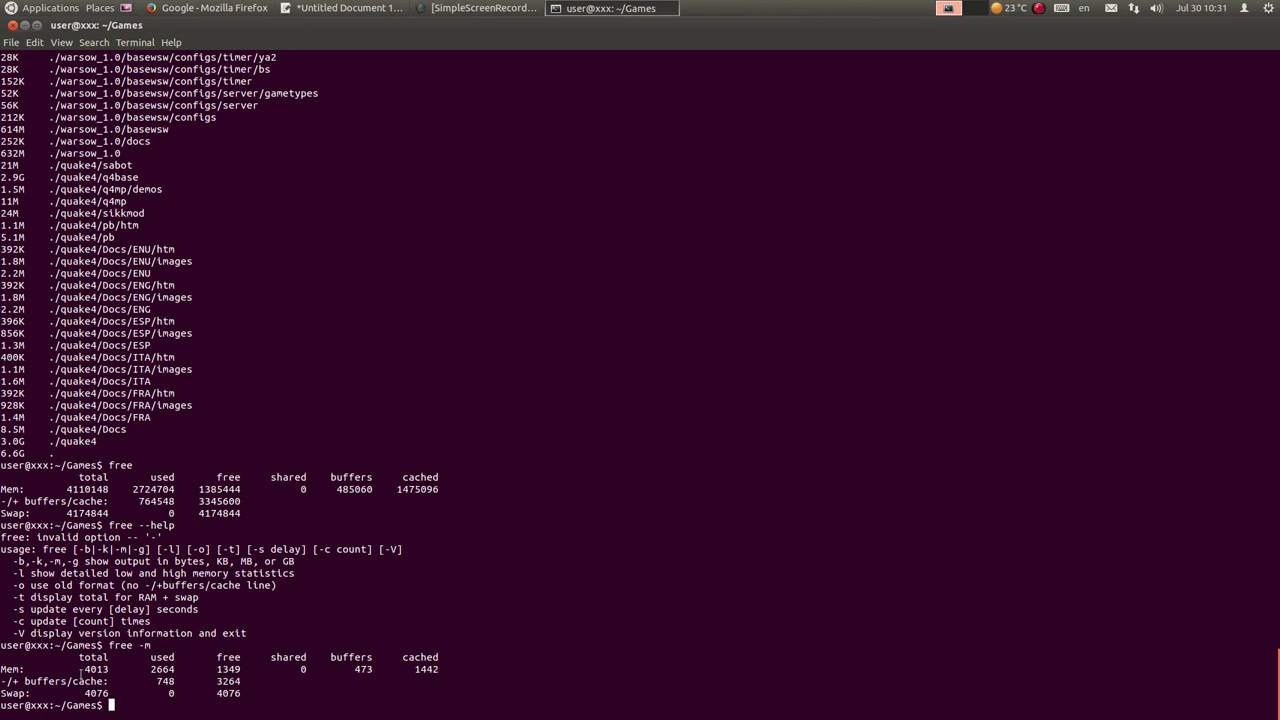
{"action": "left_click_drag", "start_coordinate": [86, 669], "coordinate": [238, 669]}
{"action": "left_click", "coordinate": [360, 236]}
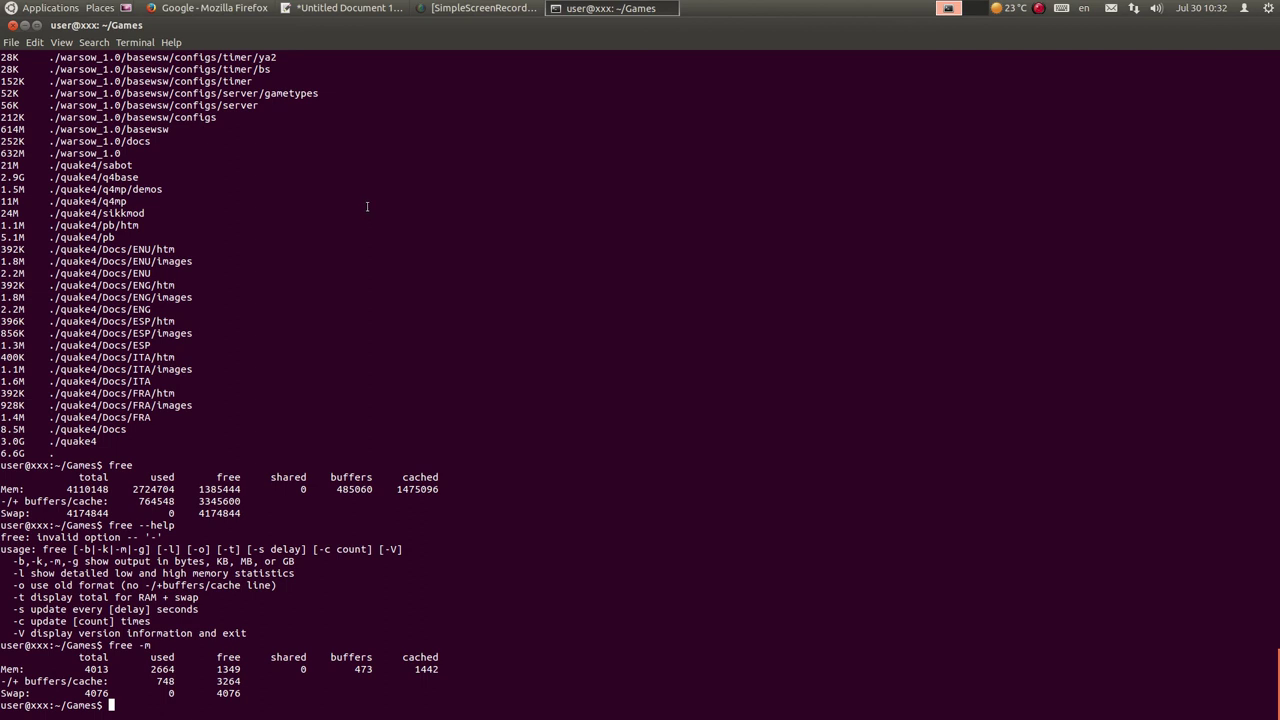